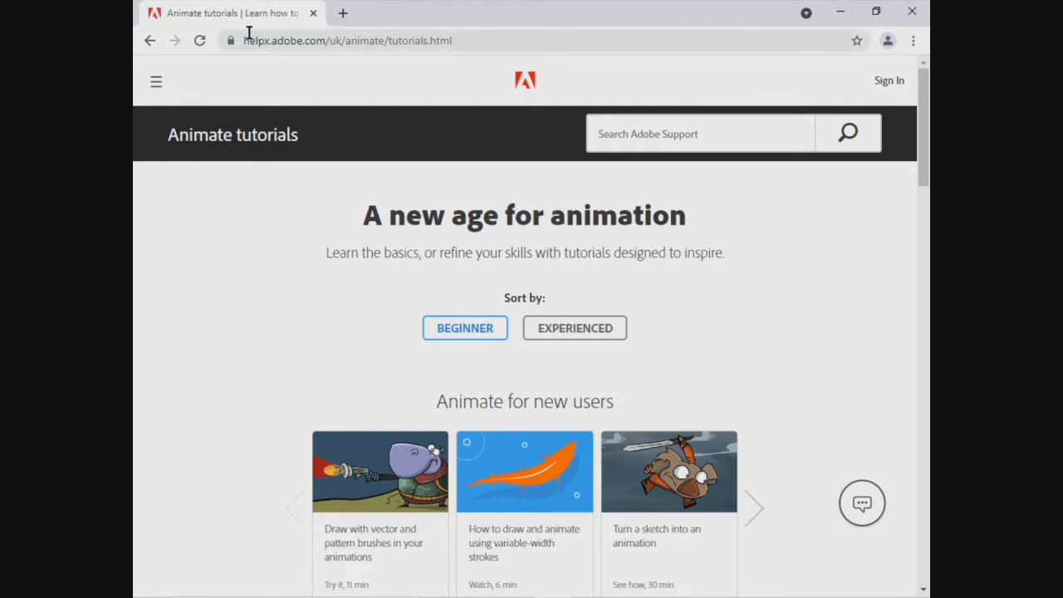
pyautogui.moveTo(245, 39); pyautogui.dragTo(455, 40)
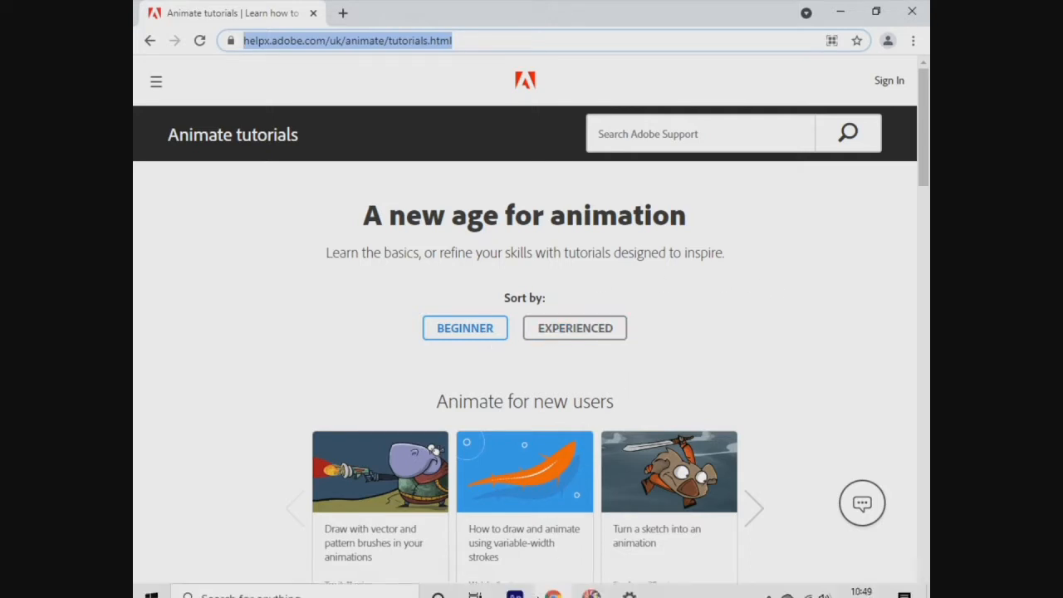
# Switch to the Windows display settings, set the display resolution to 1280 × 960 and keep the change.
pyautogui.moveTo(579, 589)
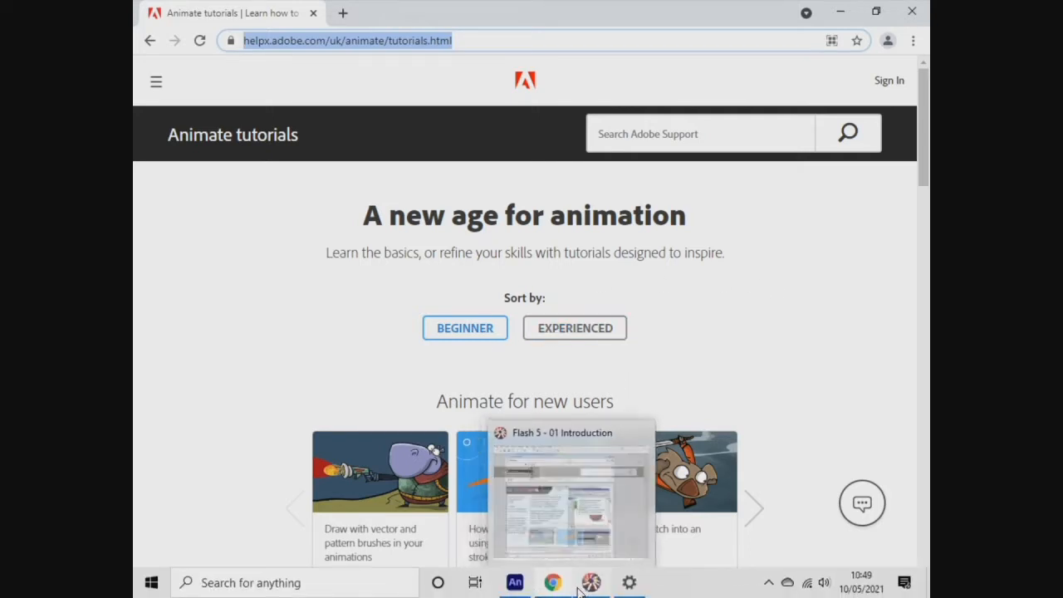
pyautogui.click(516, 584)
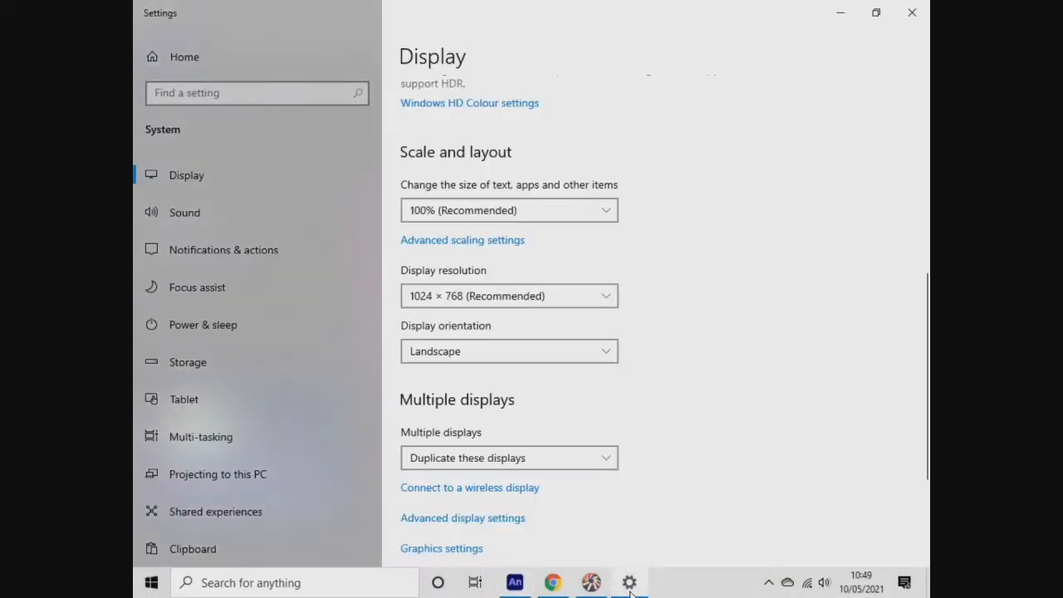
pyautogui.click(607, 297)
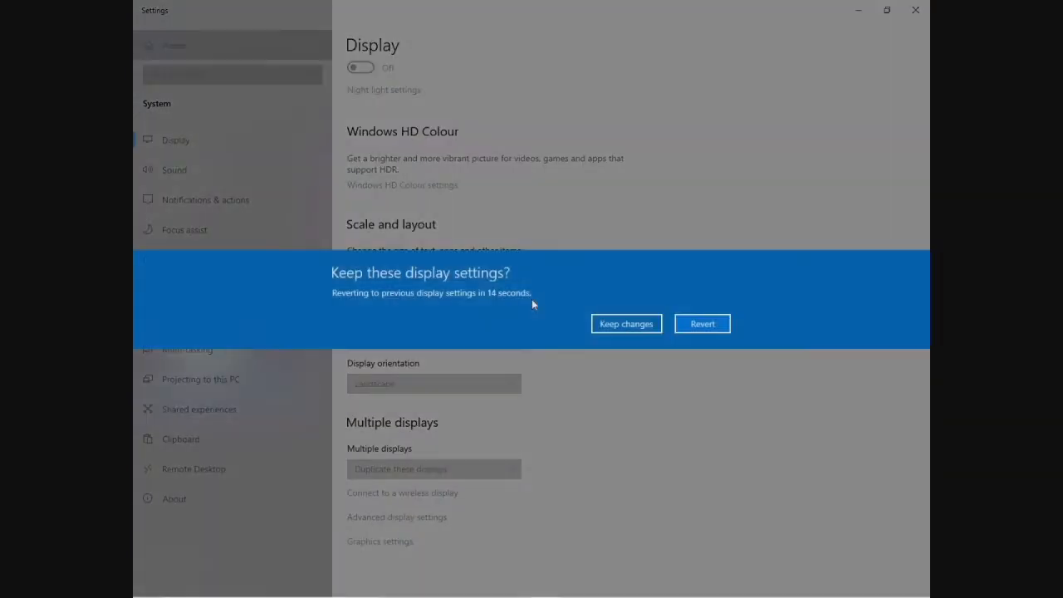
pyautogui.click(631, 327)
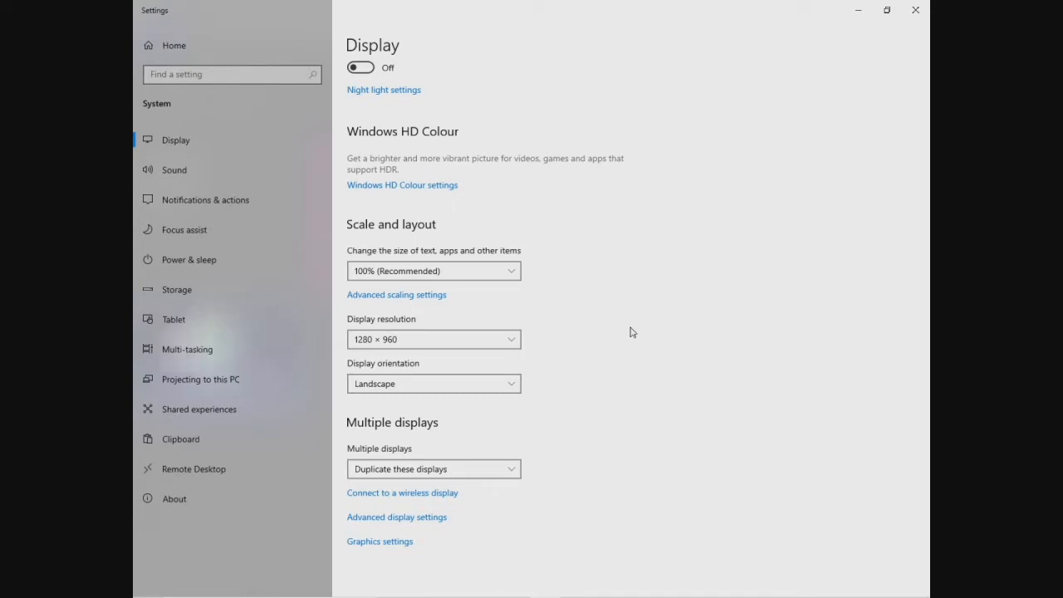
pyautogui.click(855, 10)
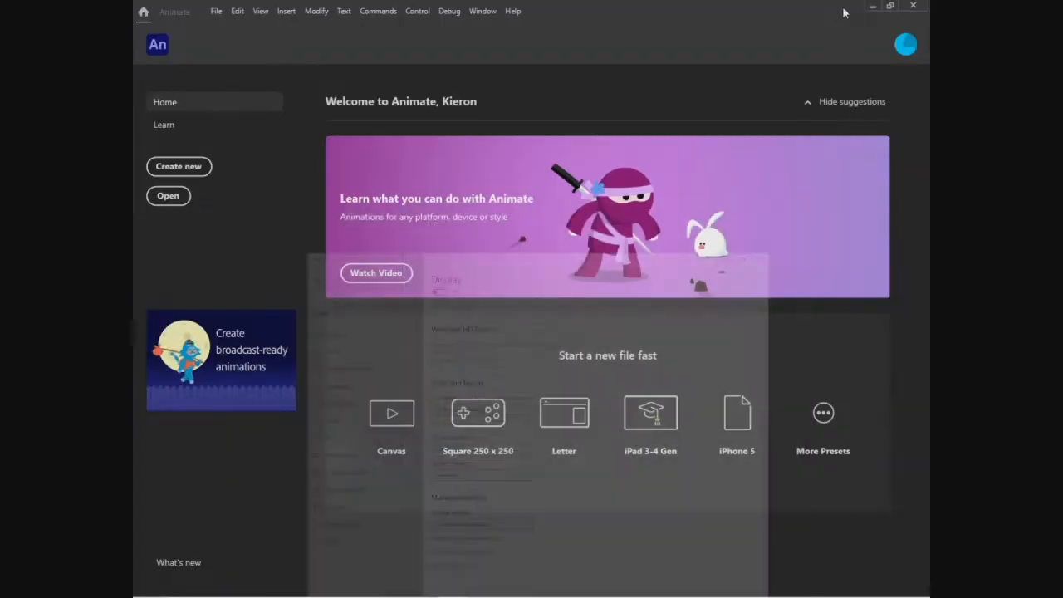
# Search Windows for "sys", open System Information and examine the computer's system type and processor.
pyautogui.click(206, 589)
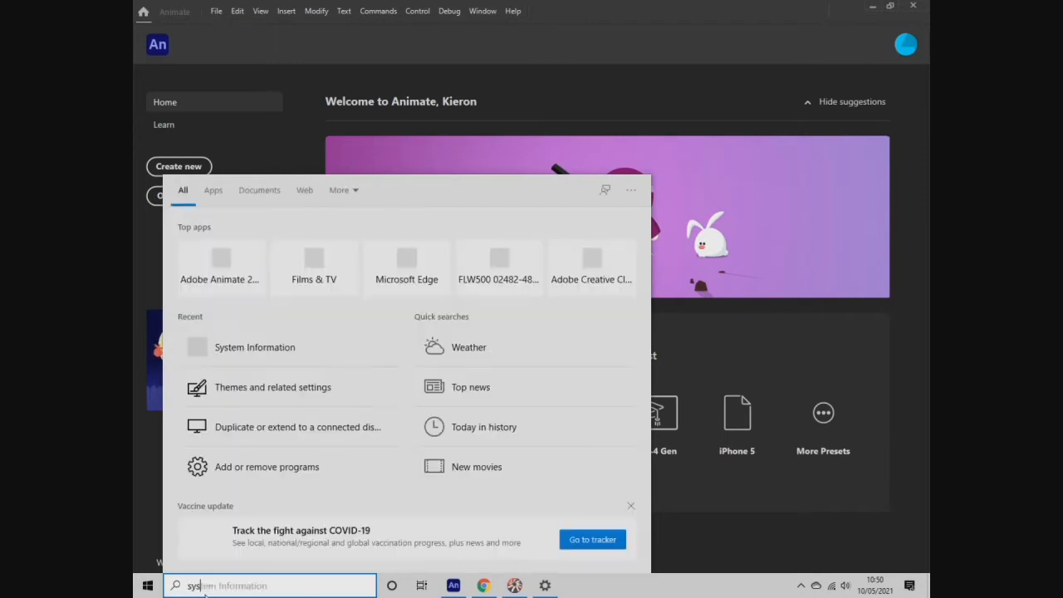
pyautogui.write('sys')
pyautogui.click(447, 352)
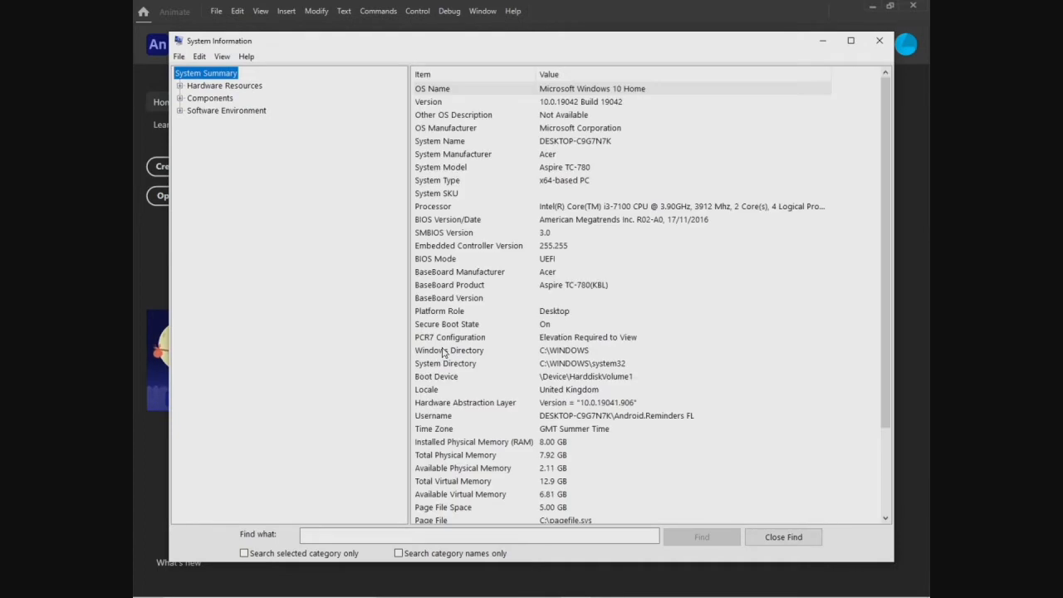
pyautogui.click(561, 183)
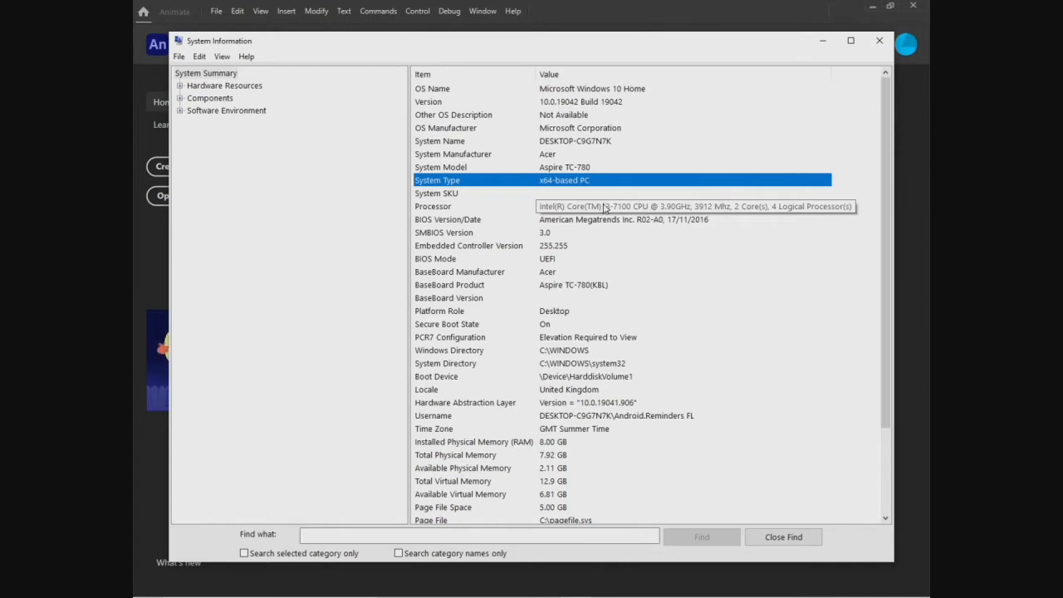
pyautogui.click(822, 38)
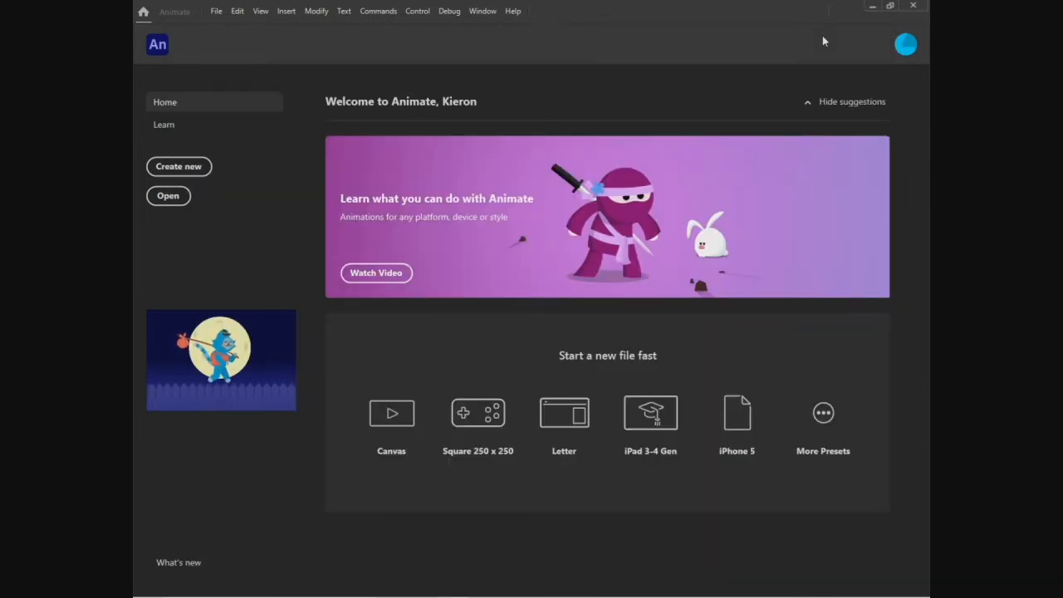
# Start the Pig Run hands-on tutorial in Animate.
pyautogui.click(512, 11)
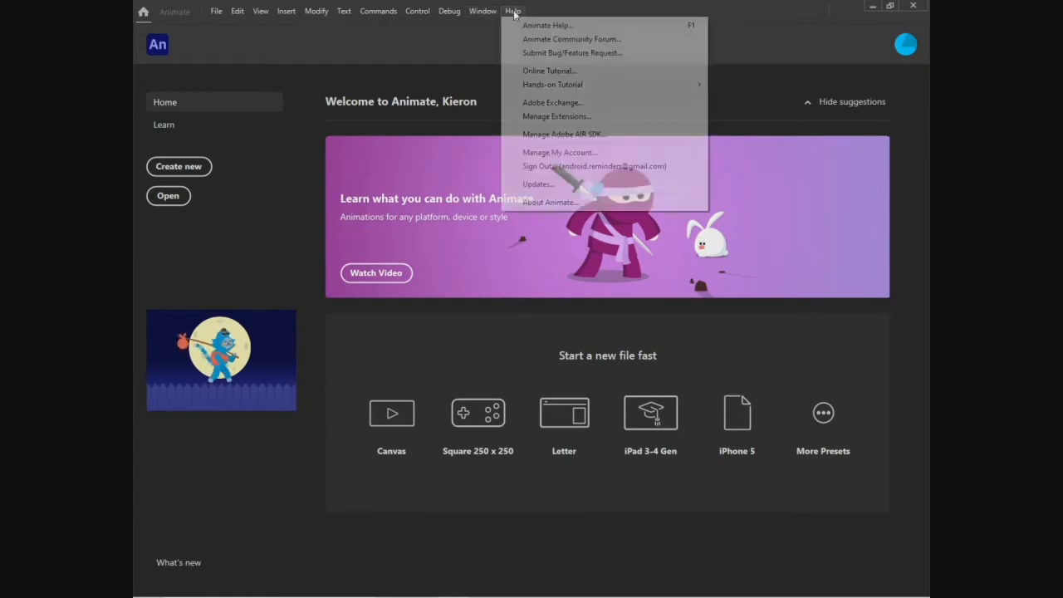
pyautogui.moveTo(560, 89)
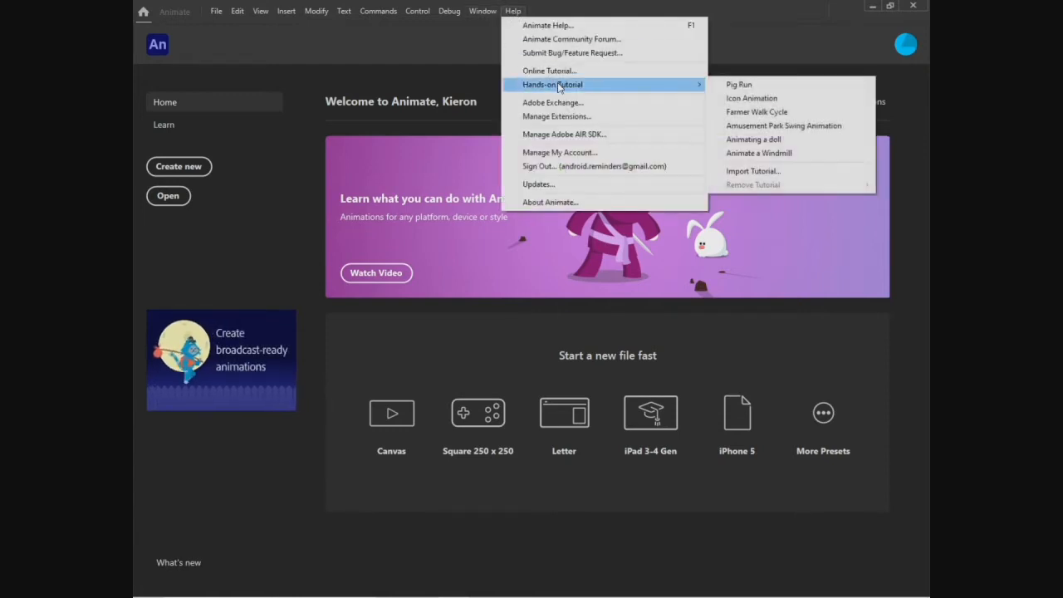
pyautogui.click(717, 84)
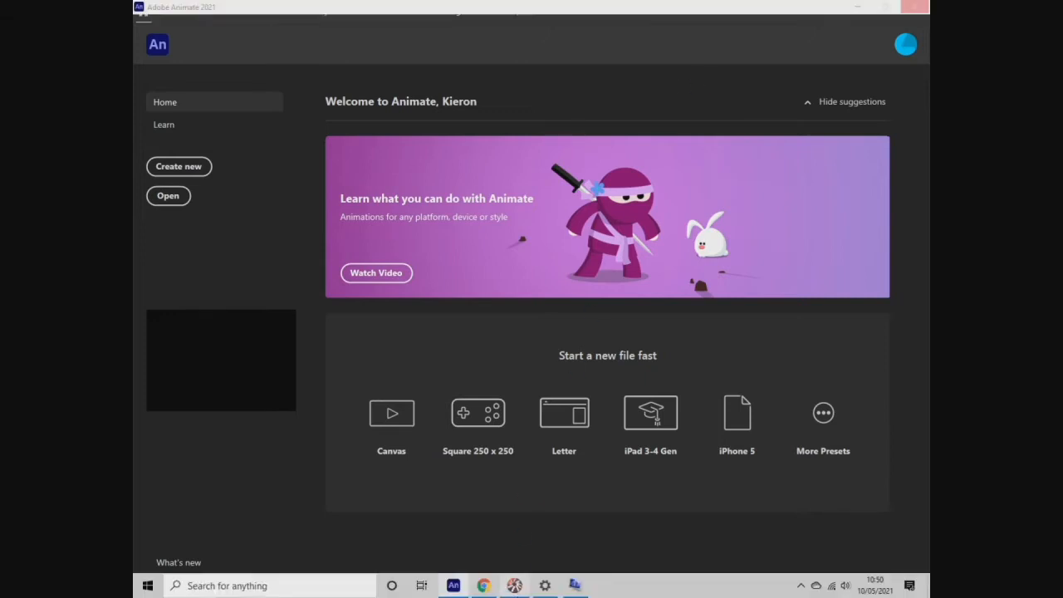
# Switch to Flash 5 and draw a blue-filled oval about 166 × 212 px near the middle of the stage in a new movie.
pyautogui.click(515, 586)
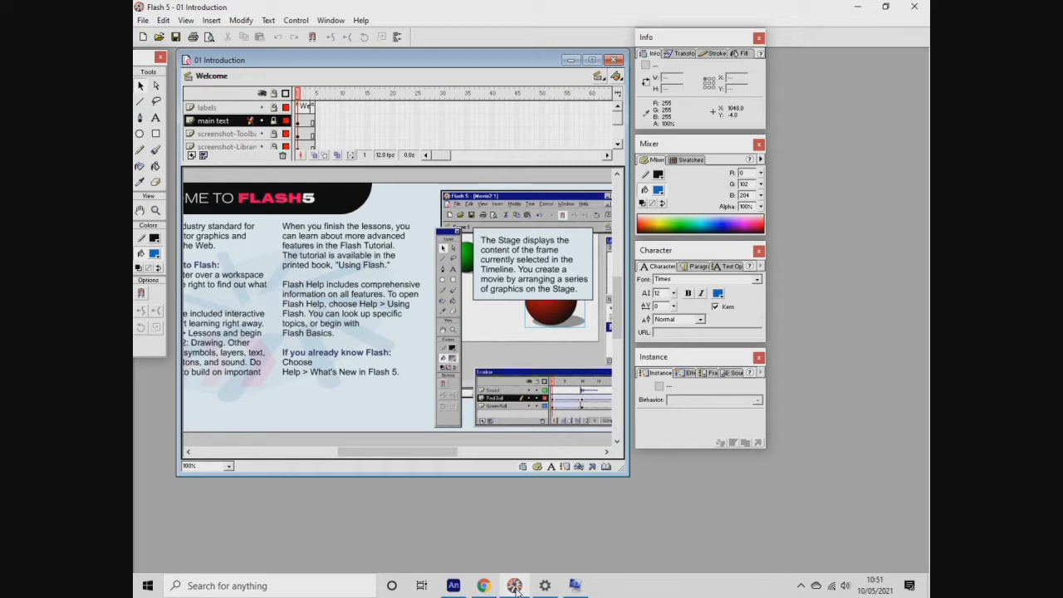
pyautogui.click(143, 20)
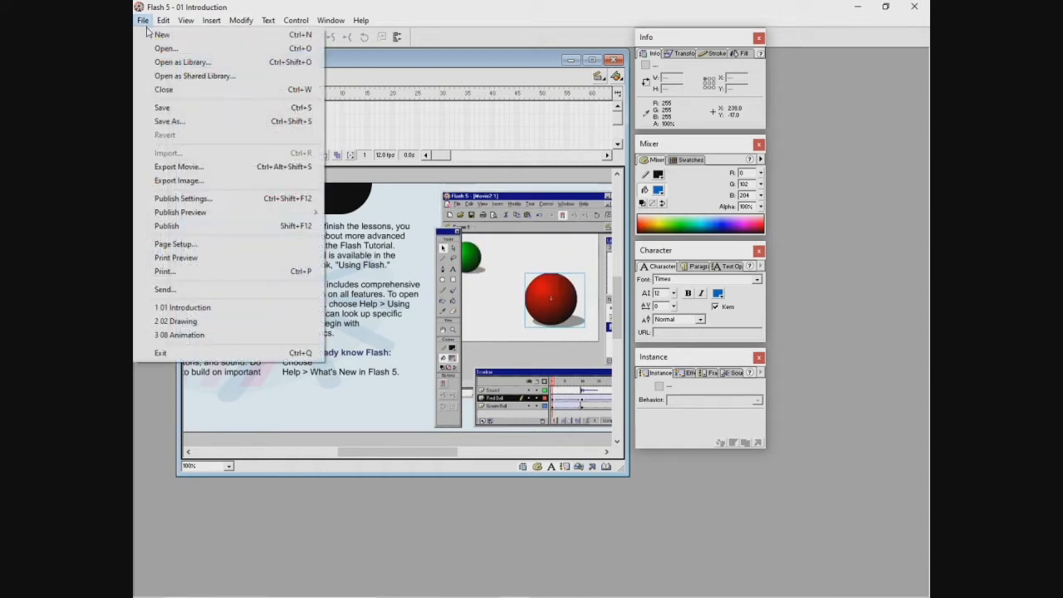
pyautogui.click(151, 34)
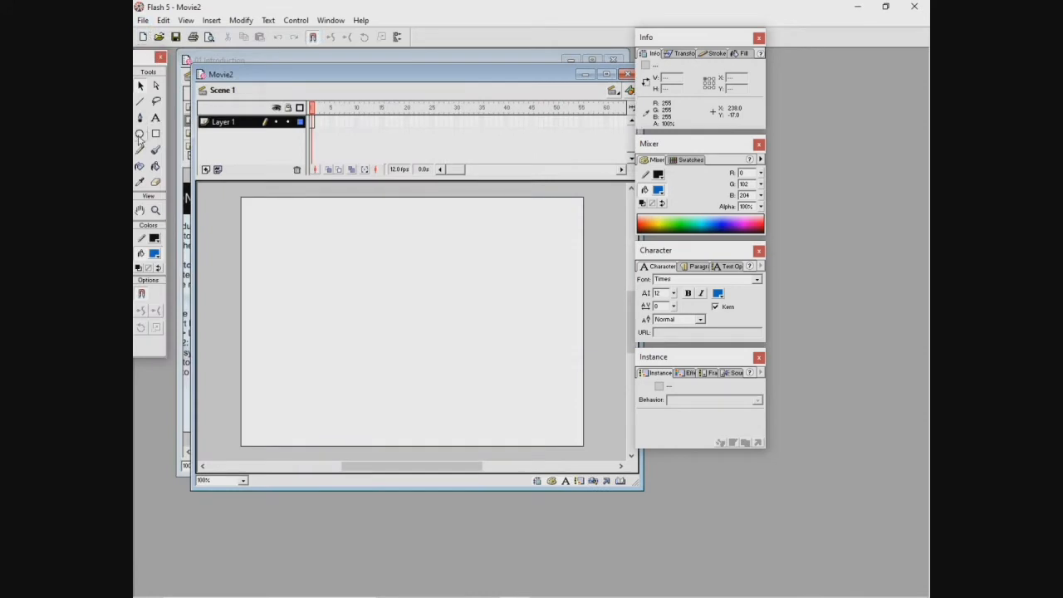
pyautogui.click(139, 135)
pyautogui.moveTo(362, 260); pyautogui.dragTo(457, 388)
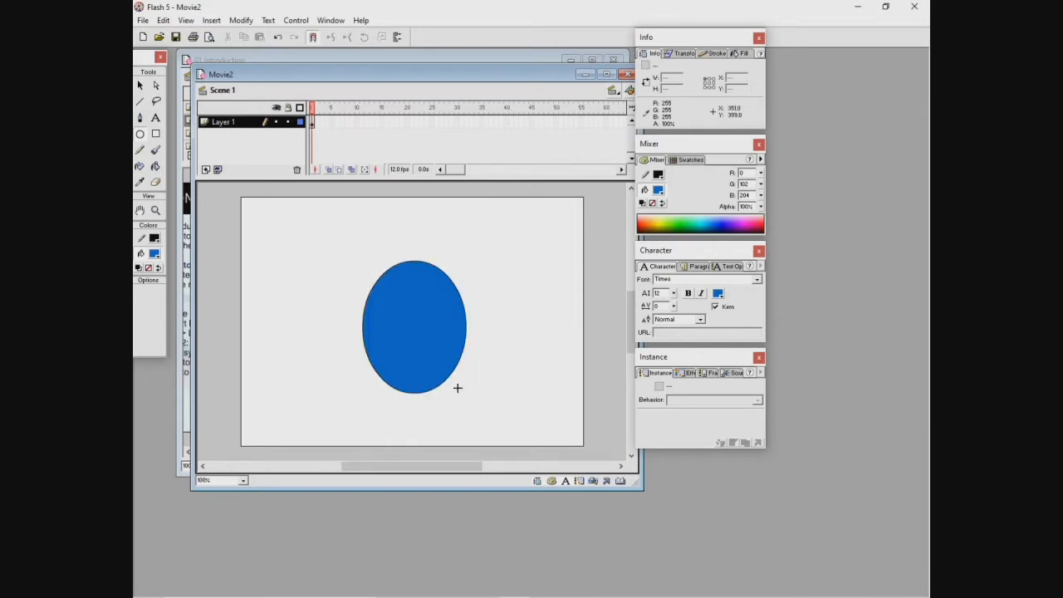
# Delete the oval's blue fill, leaving only its outline on the stage.
pyautogui.click(141, 86)
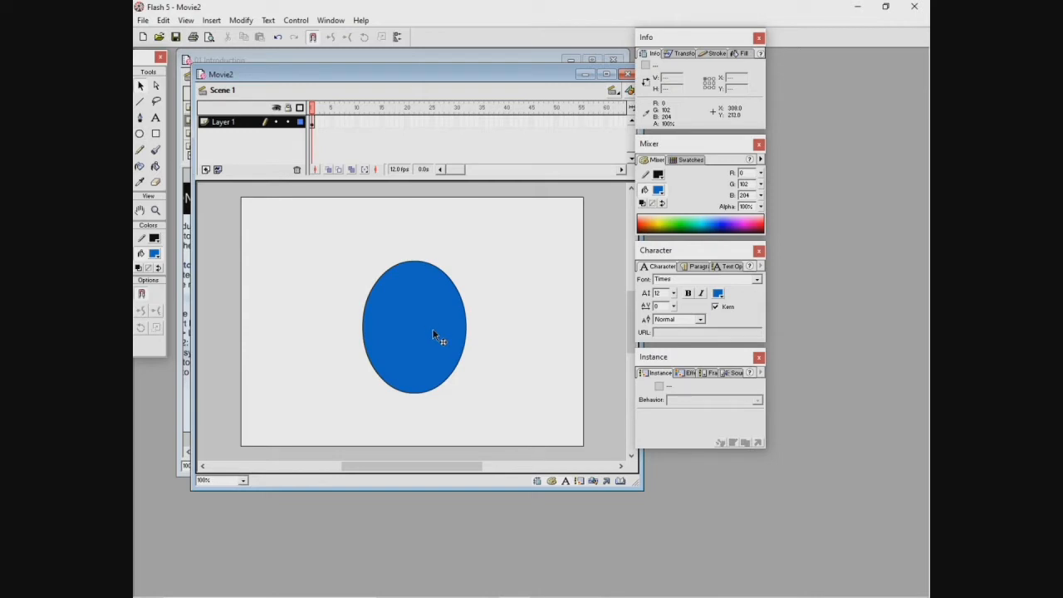
pyautogui.click(433, 335)
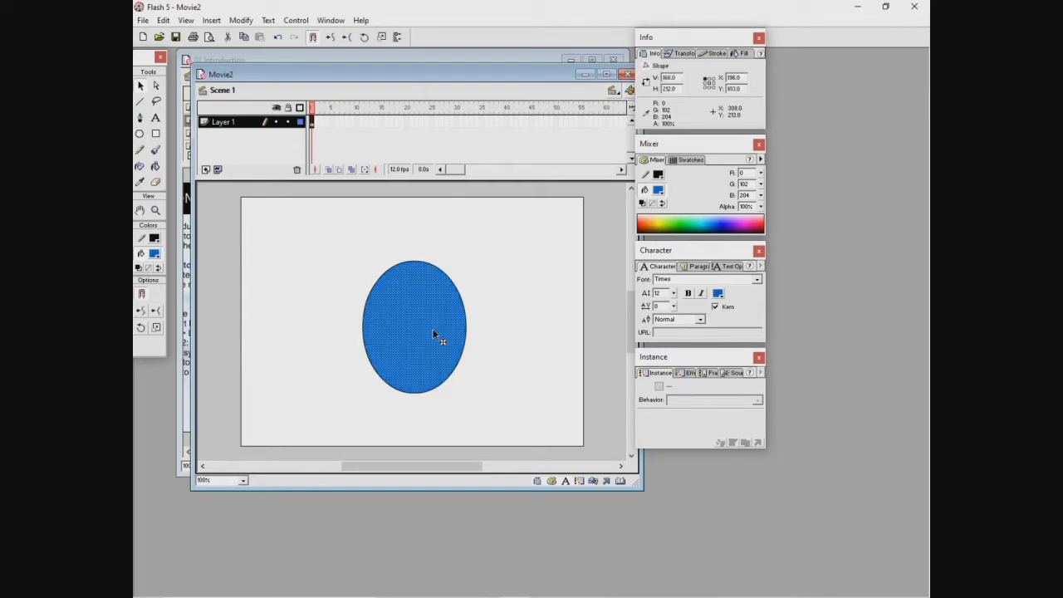
pyautogui.press('Delete')
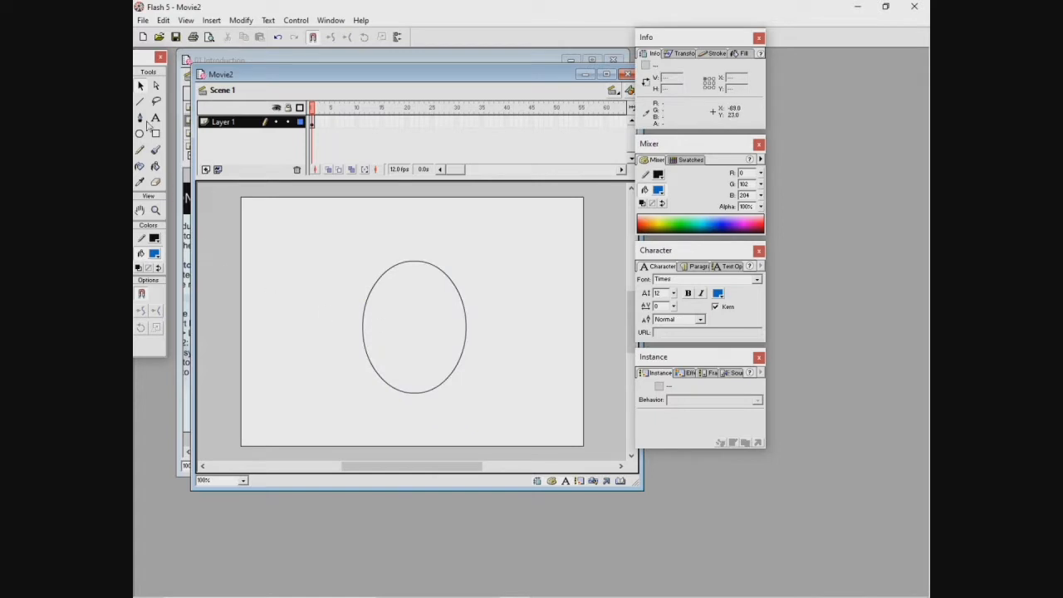
# Draw a slanted line about 368 px wide across the oval and delete the segment inside the outline.
pyautogui.click(141, 102)
pyautogui.moveTo(303, 346); pyautogui.dragTo(533, 293)
pyautogui.press('v')
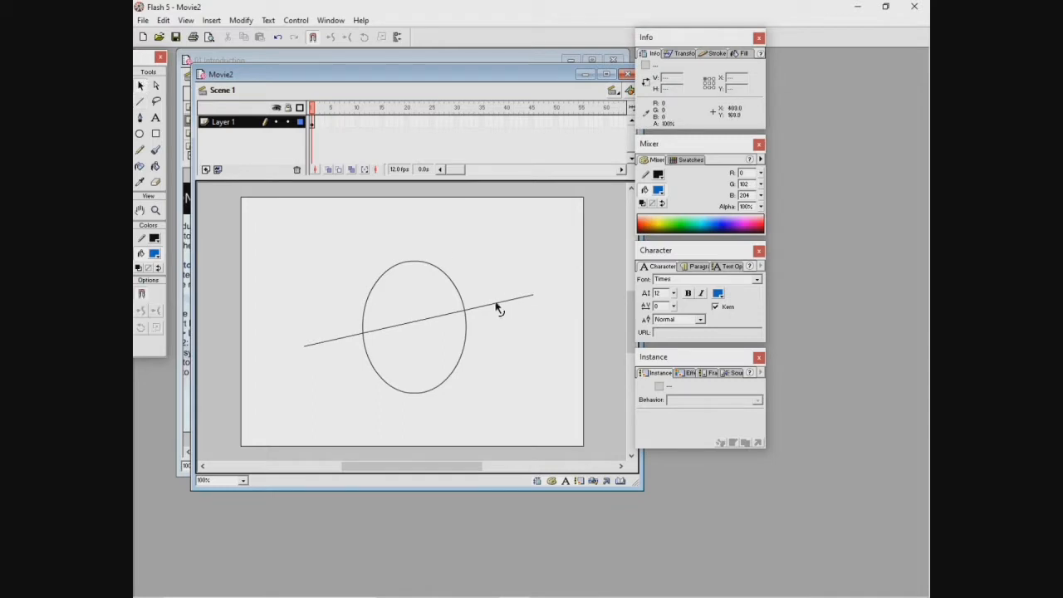
pyautogui.click(429, 321)
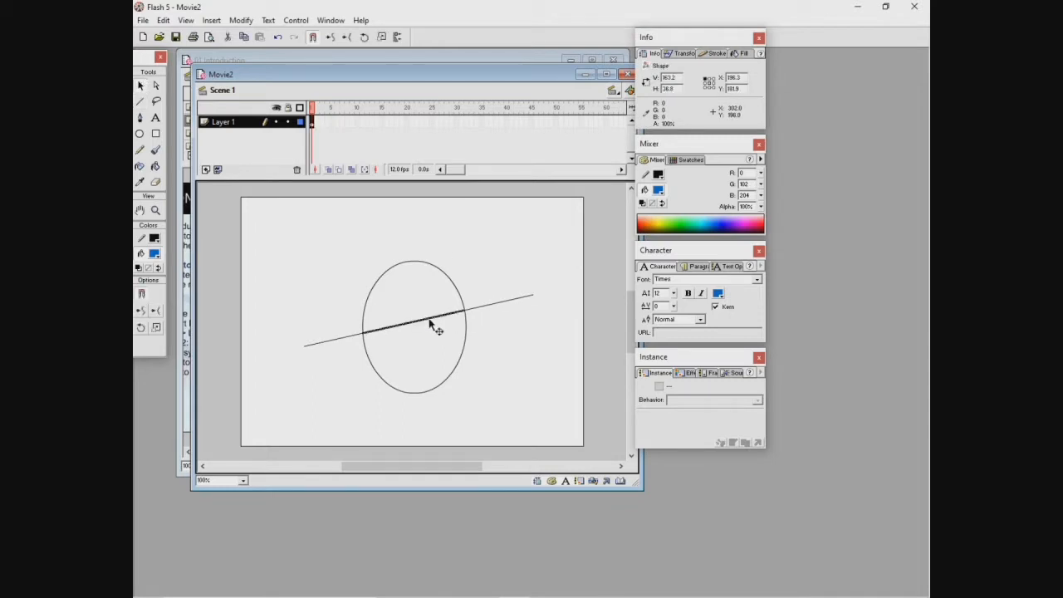
pyautogui.press('Delete')
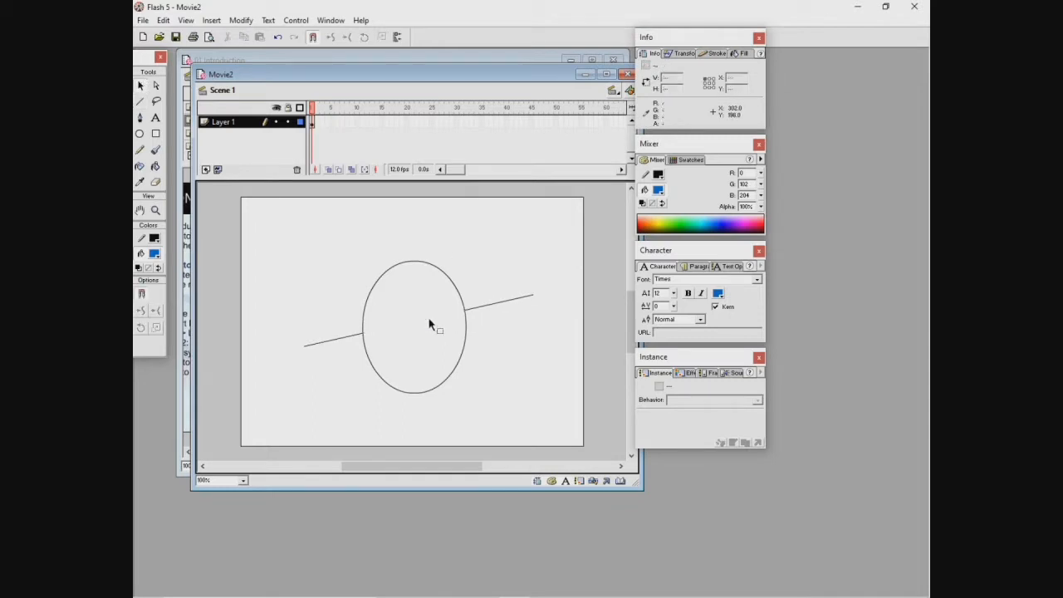
# Select the outer line segment and the oval outline individually, and select the whole drawing to examine its separate pieces.
pyautogui.click(489, 309)
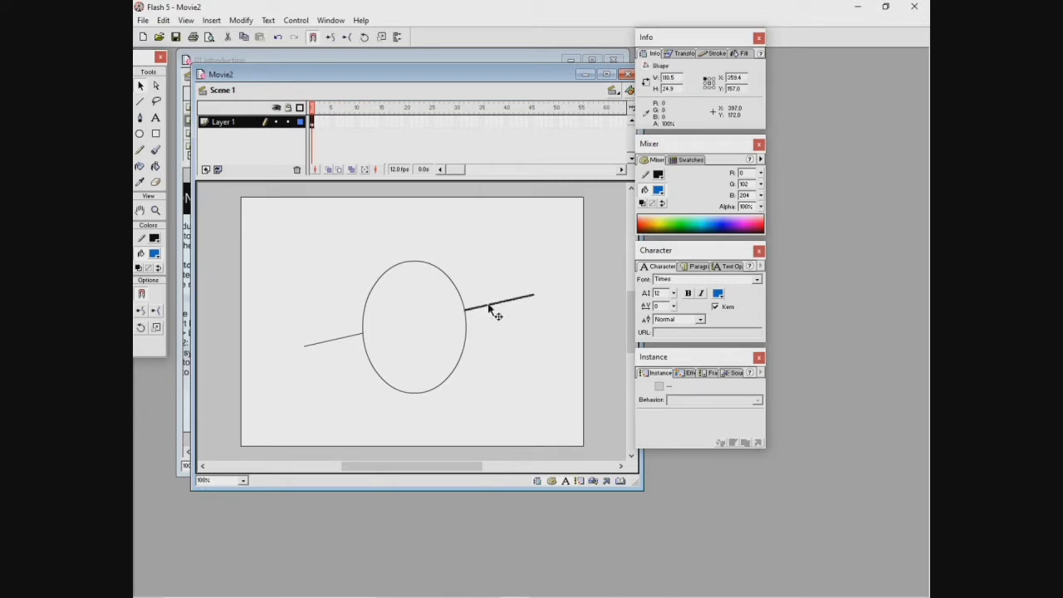
pyautogui.click(488, 309)
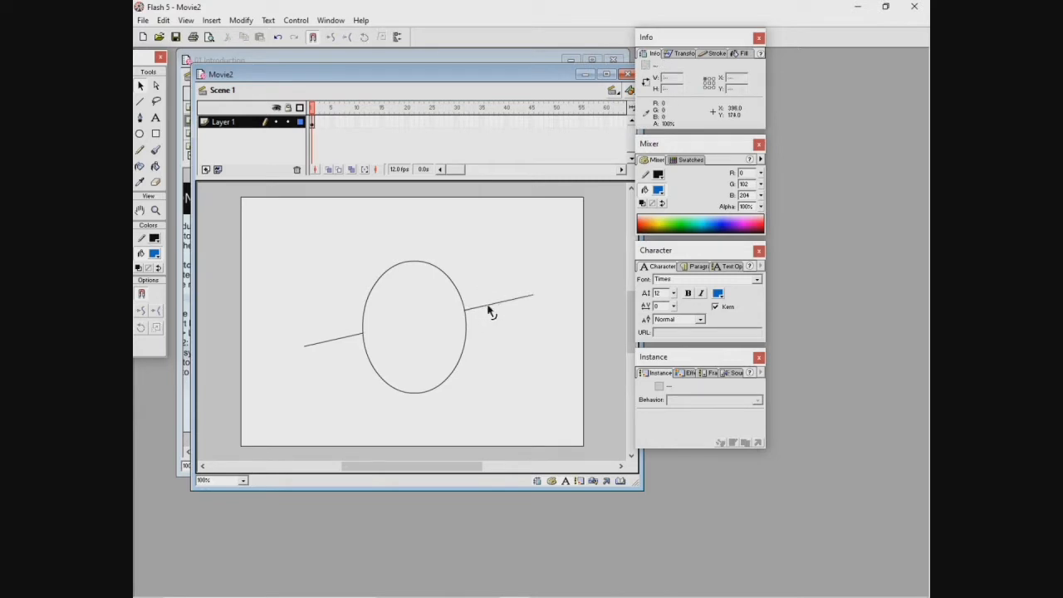
pyautogui.click(489, 310)
pyautogui.click(467, 328)
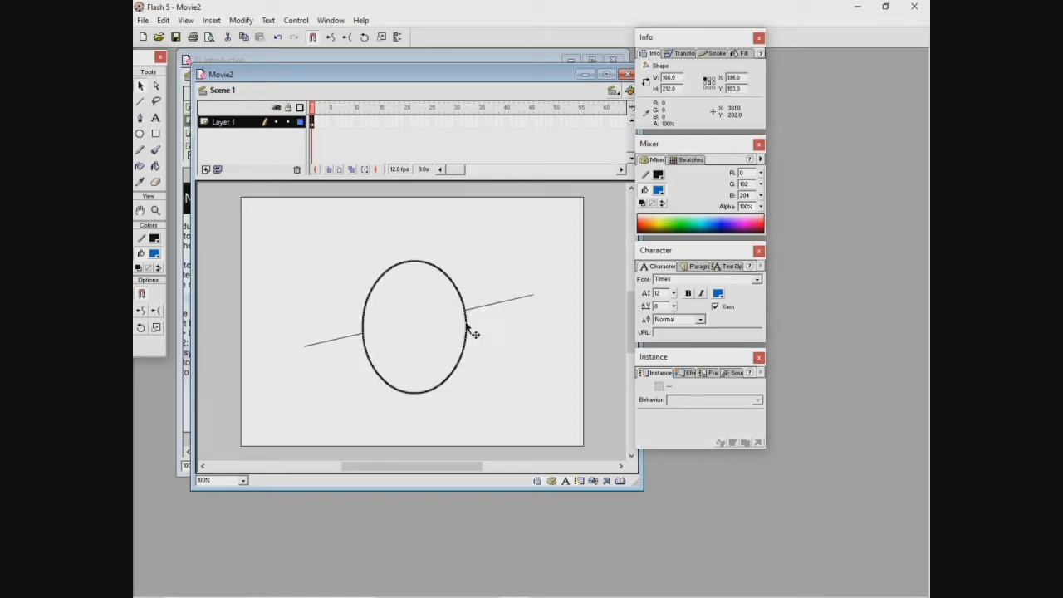
pyautogui.moveTo(272, 231); pyautogui.dragTo(554, 419)
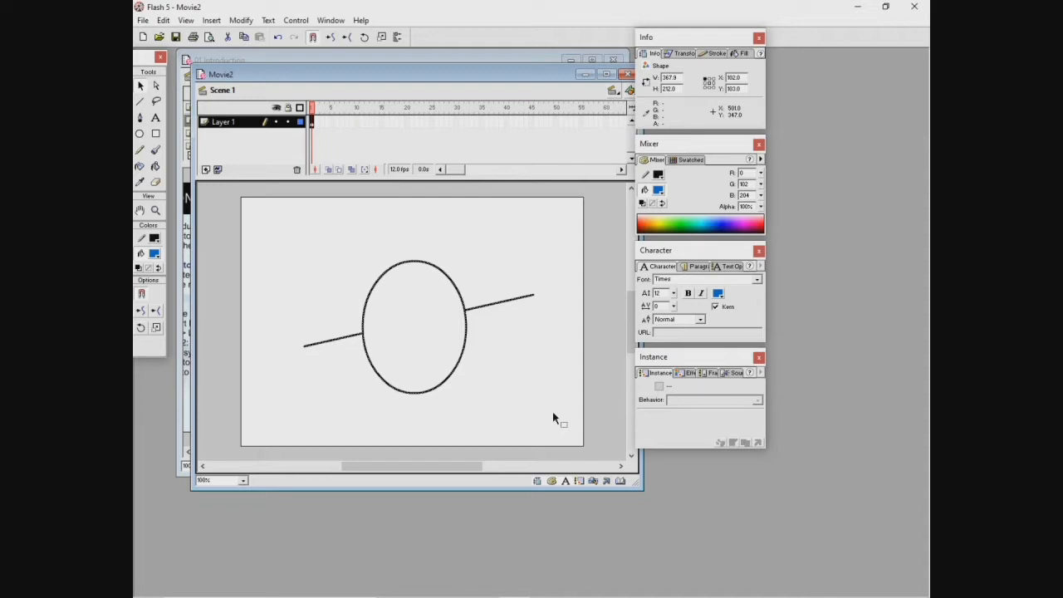
# Switch back to Animate, place the static Grey Sky-png asset on the stage using the search "sky", and advance the tutorial to Set Stage to Fit Window.
pyautogui.click(859, 7)
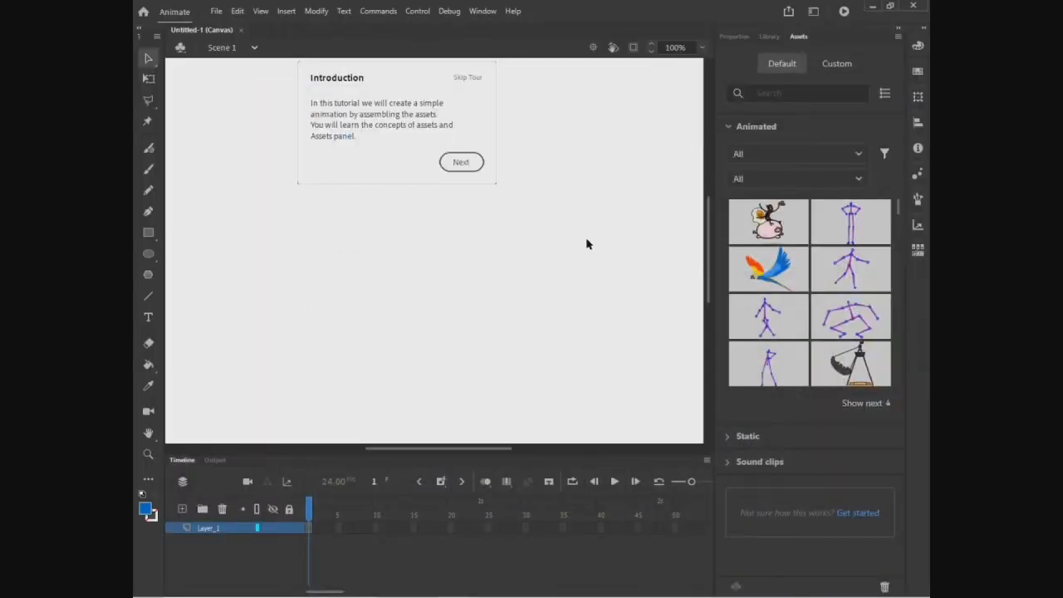
pyautogui.click(461, 162)
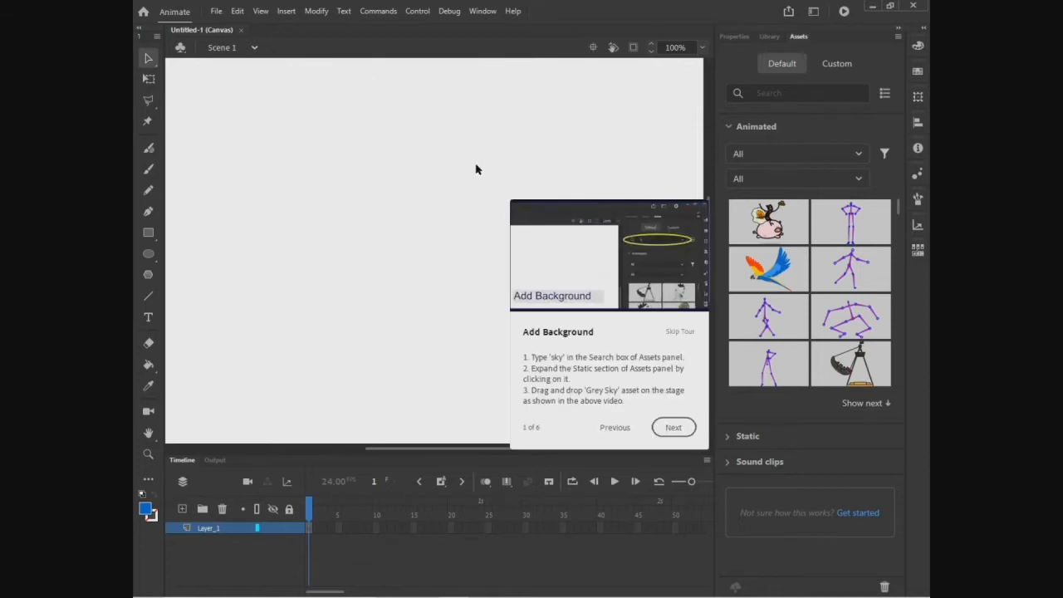
pyautogui.click(783, 93)
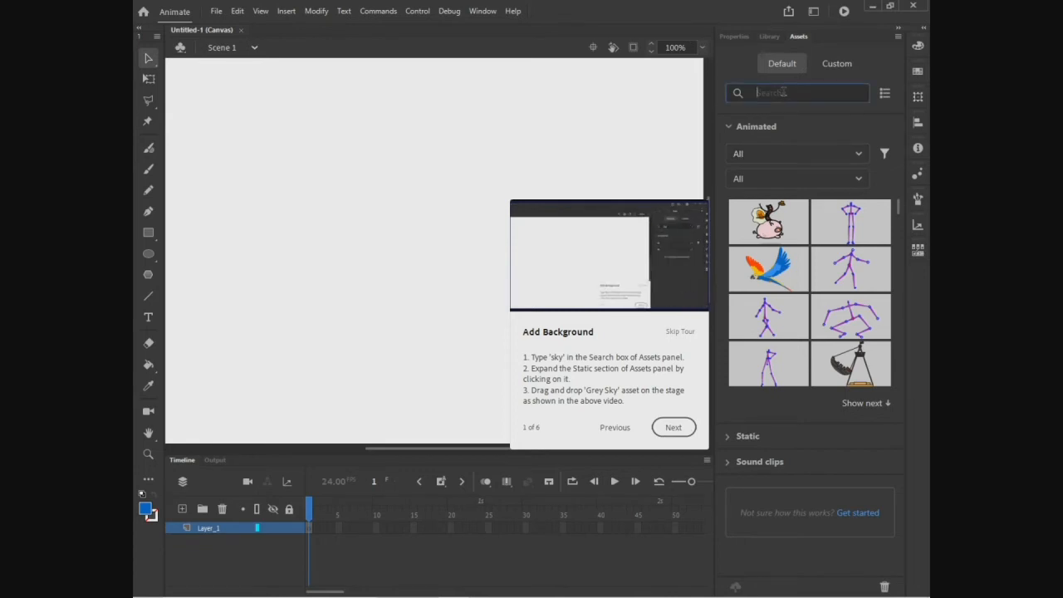
pyautogui.write('sky')
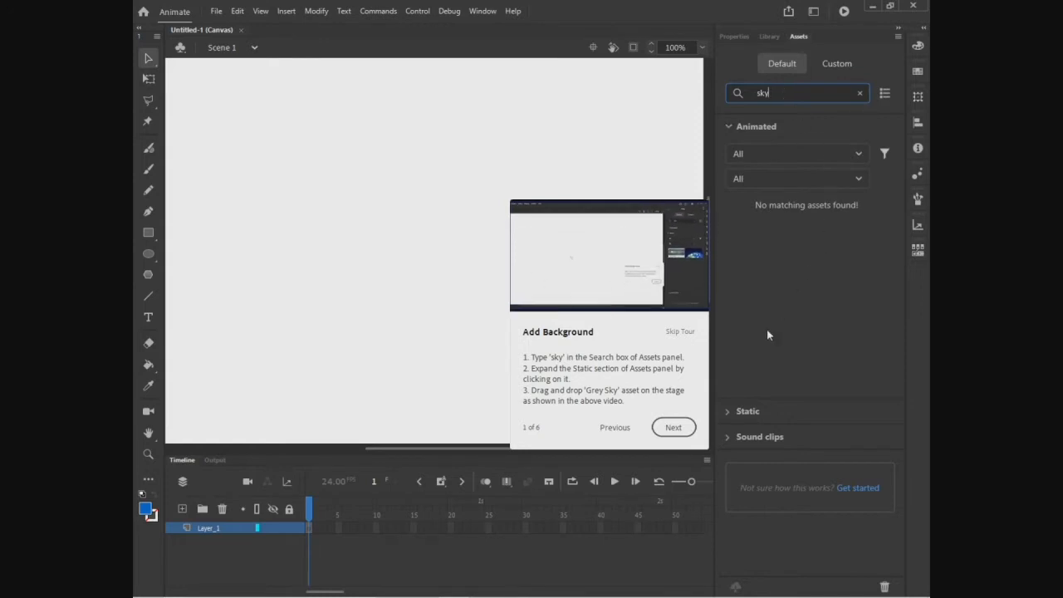
pyautogui.click(727, 411)
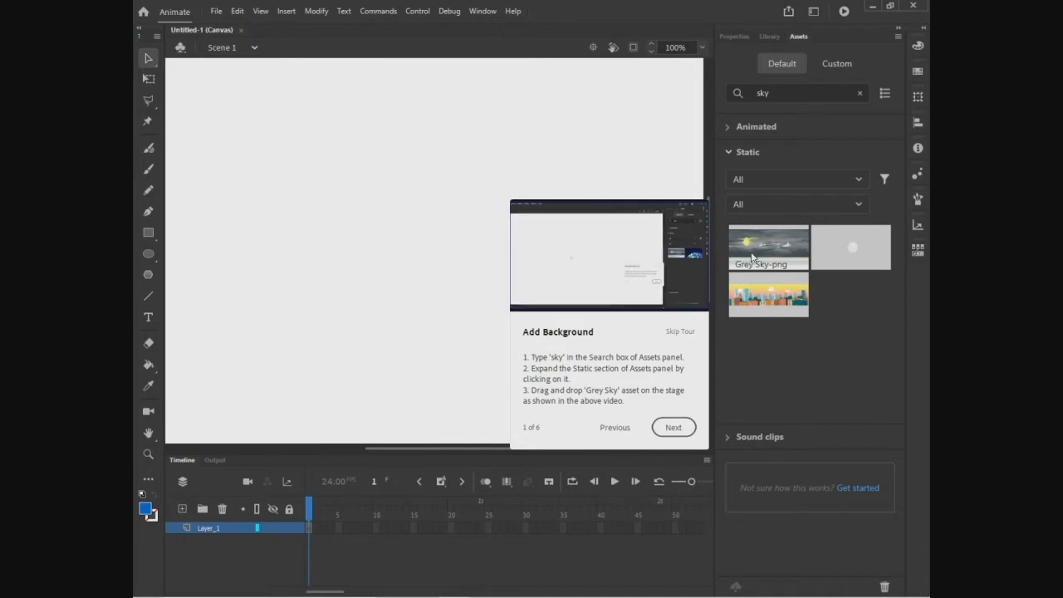
pyautogui.moveTo(757, 255); pyautogui.dragTo(360, 243)
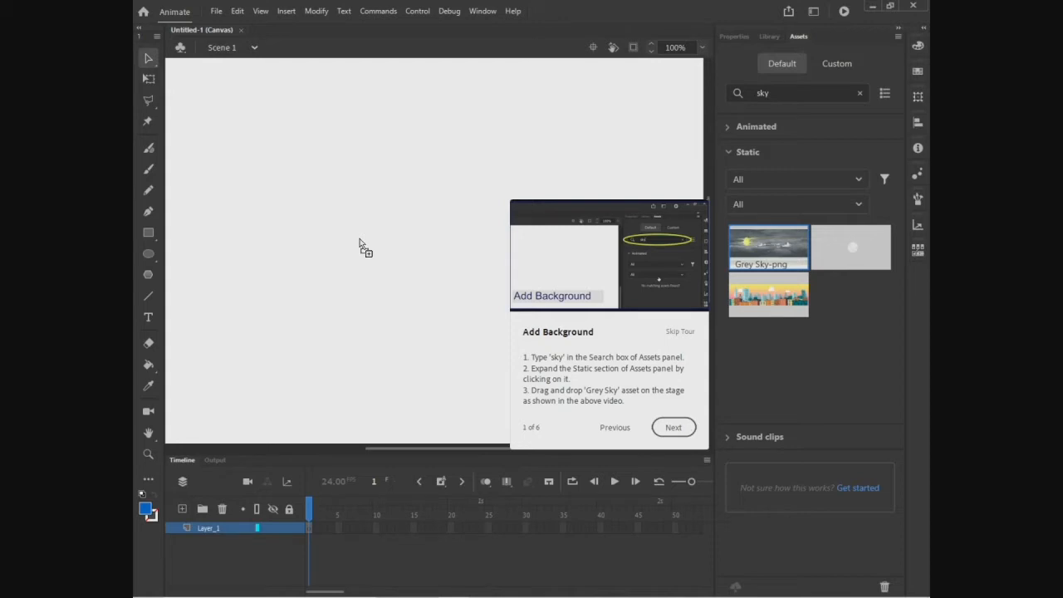
pyautogui.moveTo(360, 243); pyautogui.dragTo(359, 243)
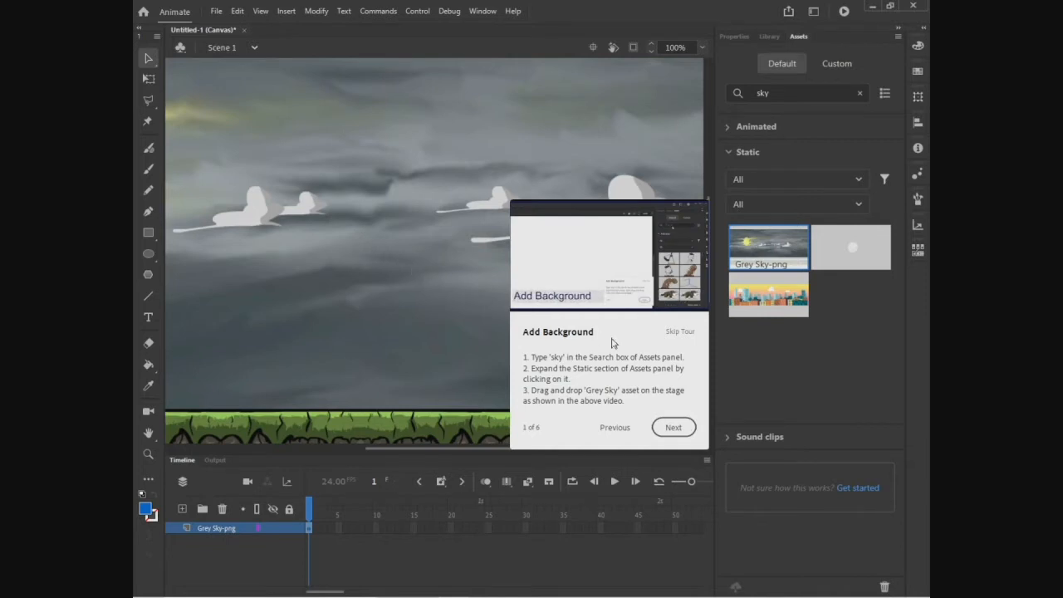
pyautogui.click(687, 430)
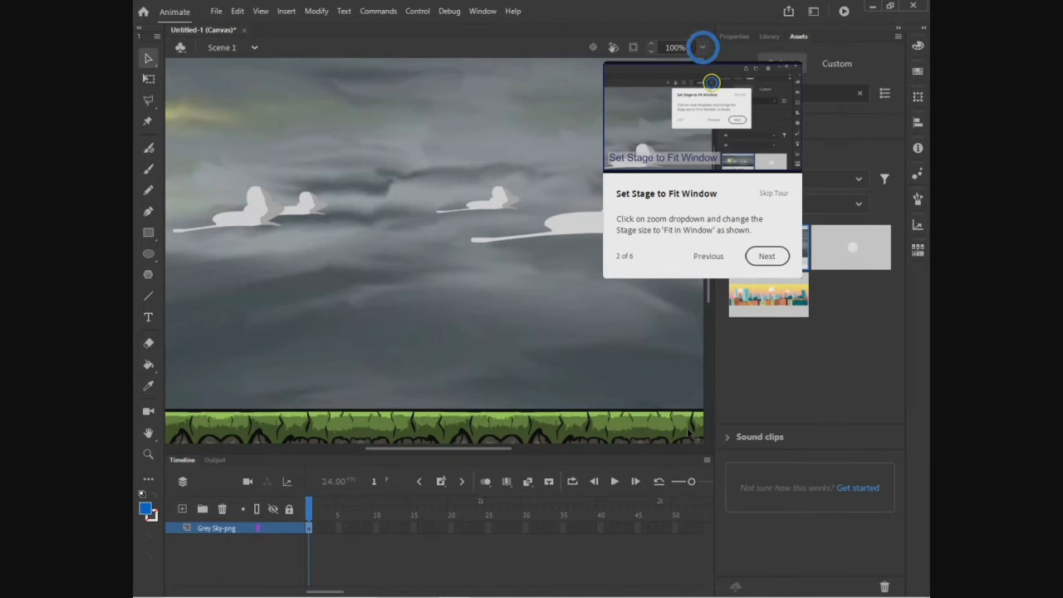
# Fit the stage in the window, align the Grey Sky background with the stage edges, and advance the tutorial to Add Animated Asset.
pyautogui.click(701, 47)
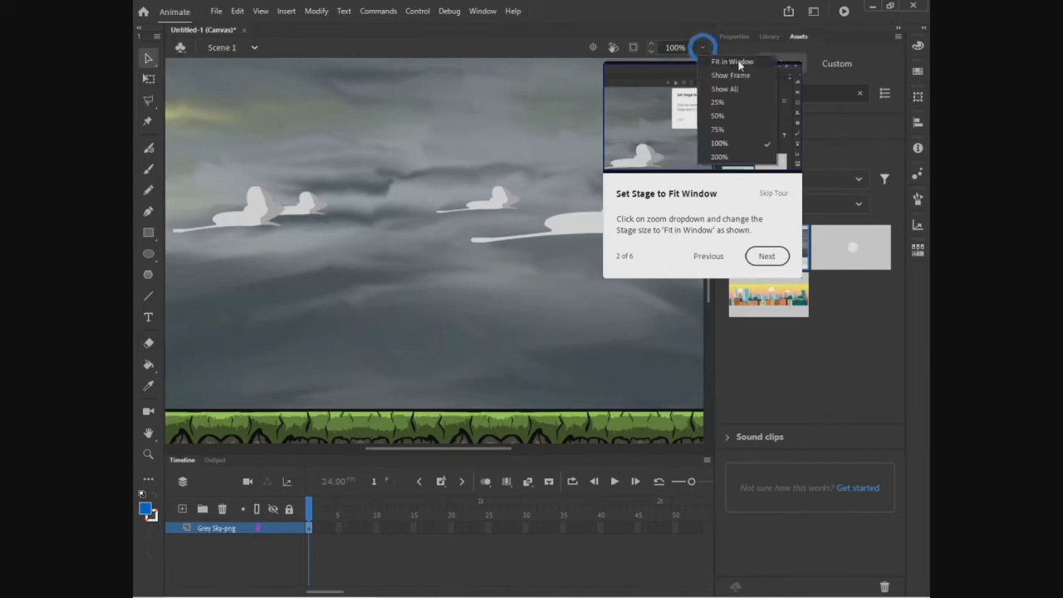
pyautogui.click(738, 61)
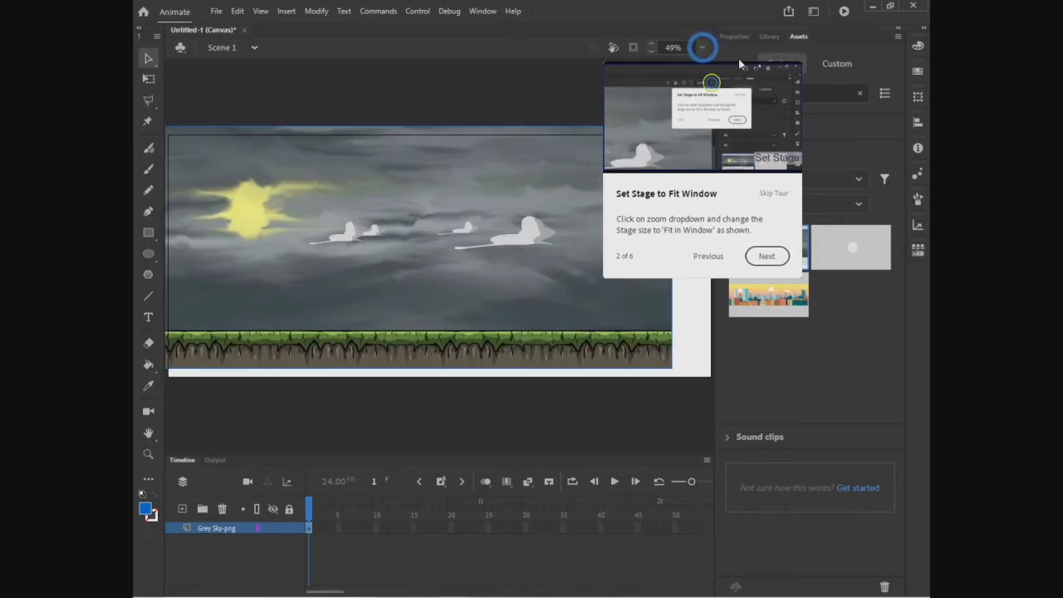
pyautogui.click(767, 256)
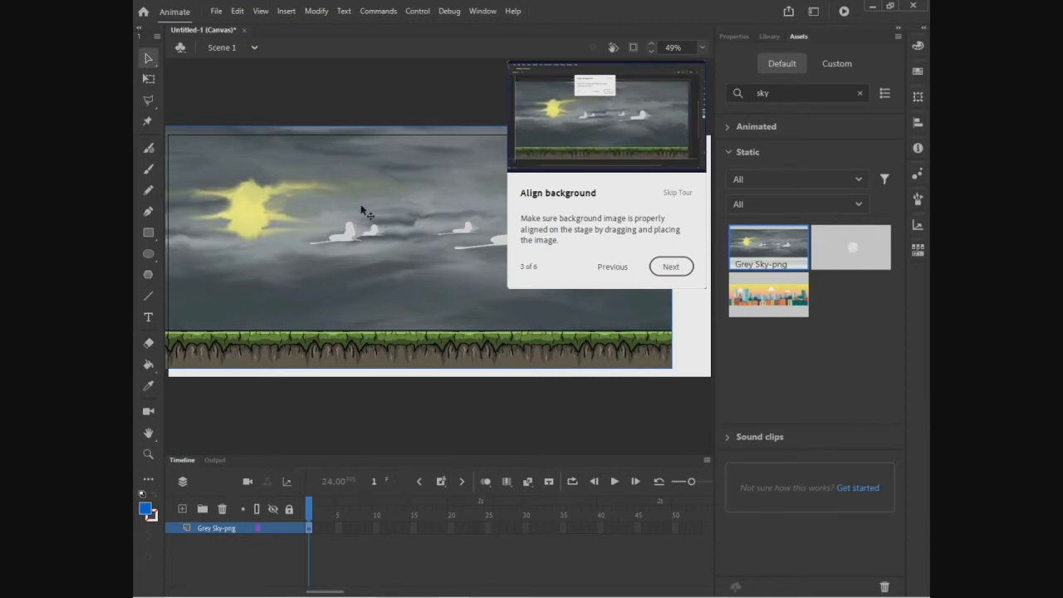
pyautogui.moveTo(363, 212); pyautogui.dragTo(398, 213)
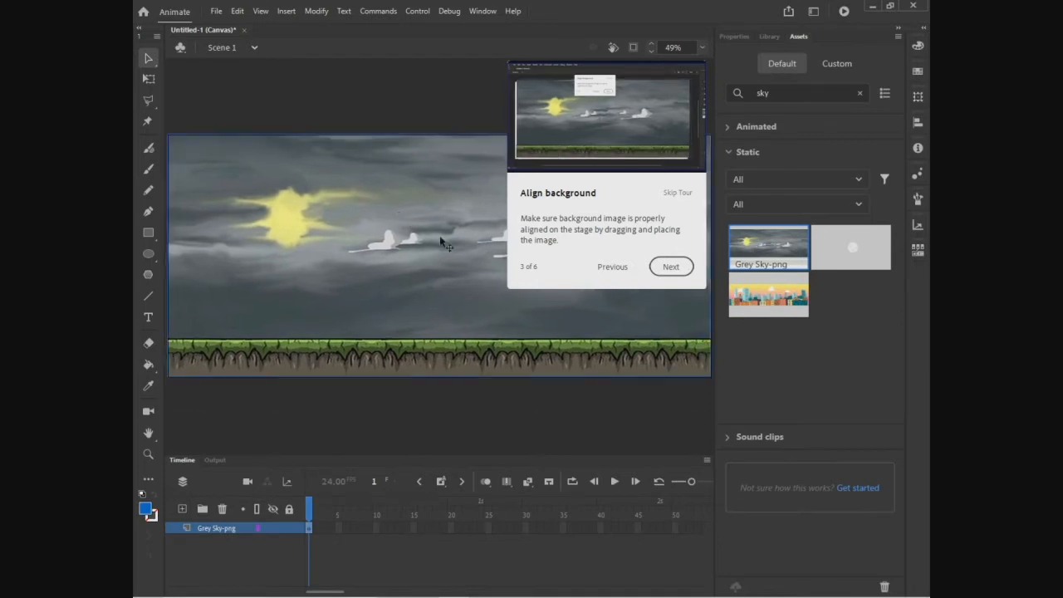
pyautogui.click(671, 266)
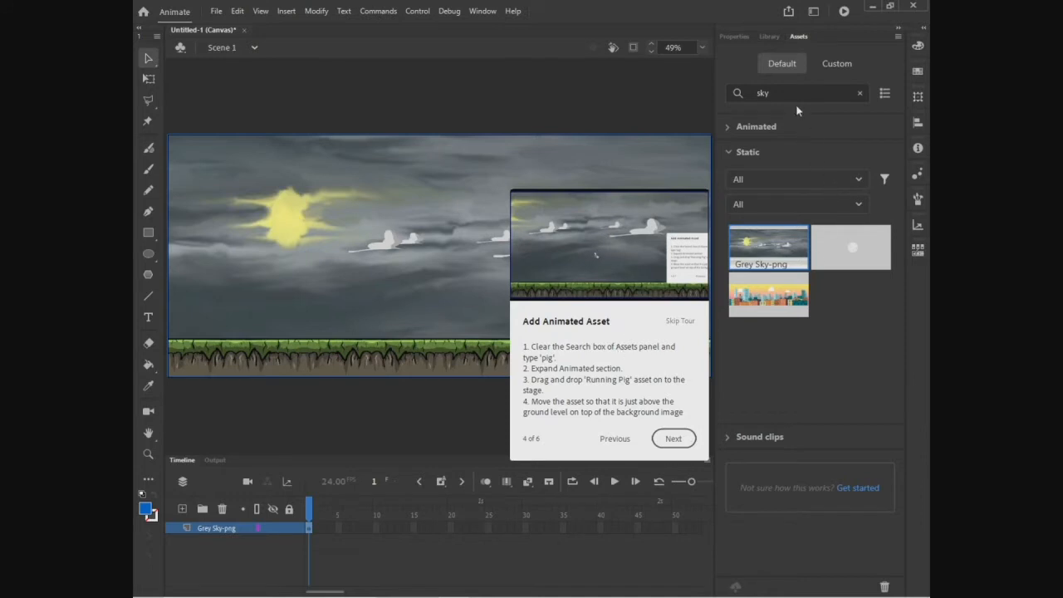
# Place the animated Running Pig asset just above the ground using the search "pig", and advance the tutorial to Preview Animation.
pyautogui.click(731, 93)
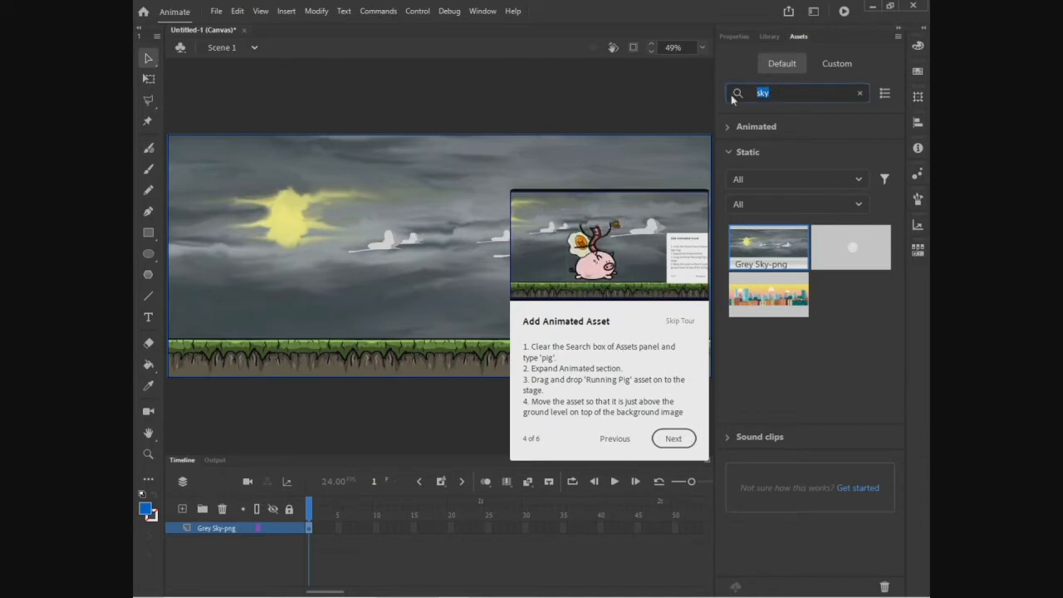
pyautogui.write('pig')
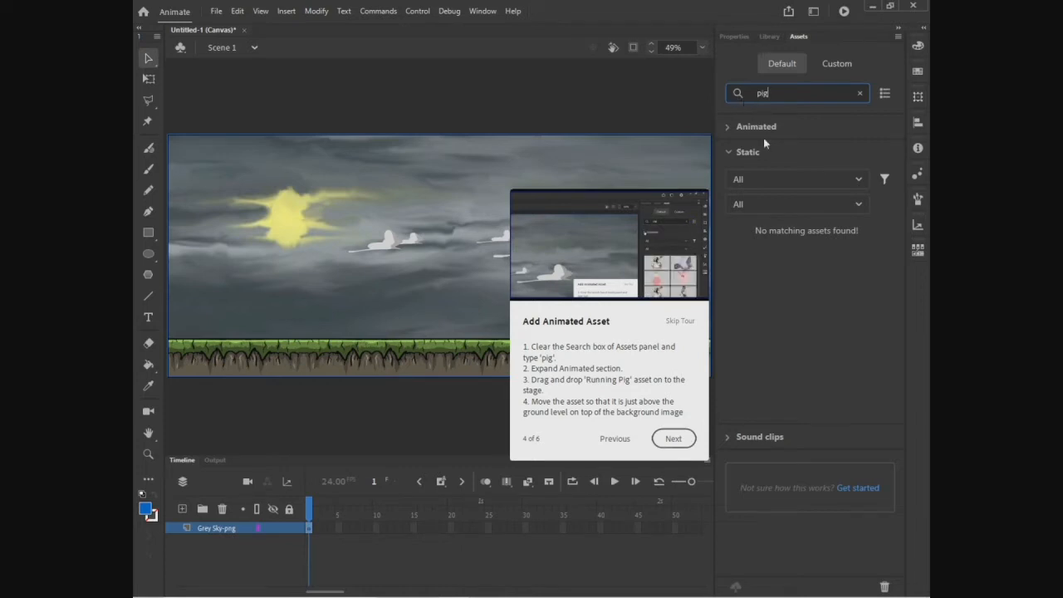
pyautogui.click(728, 128)
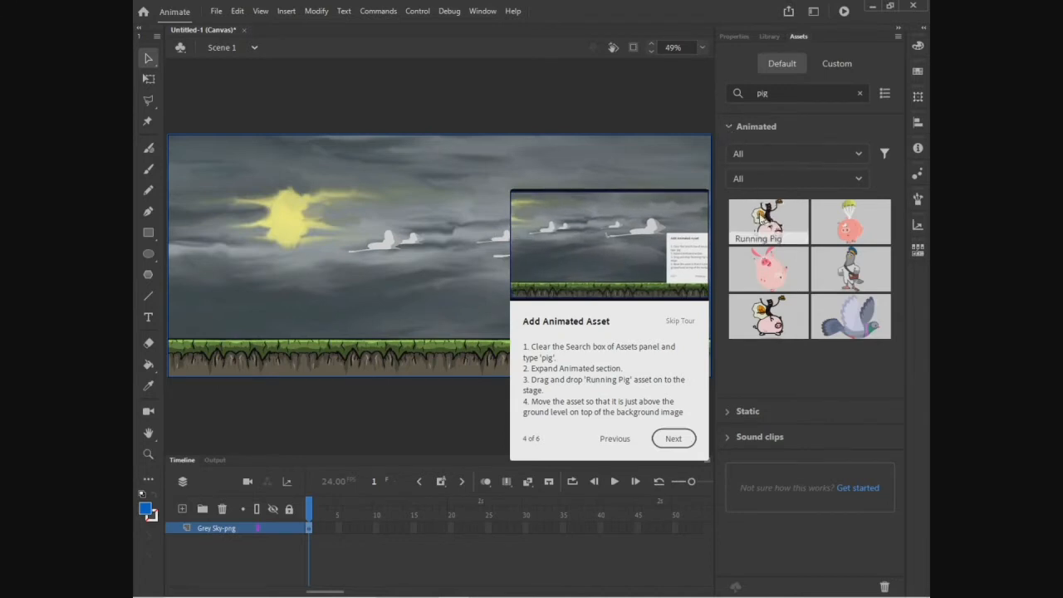
pyautogui.moveTo(770, 222); pyautogui.dragTo(560, 201)
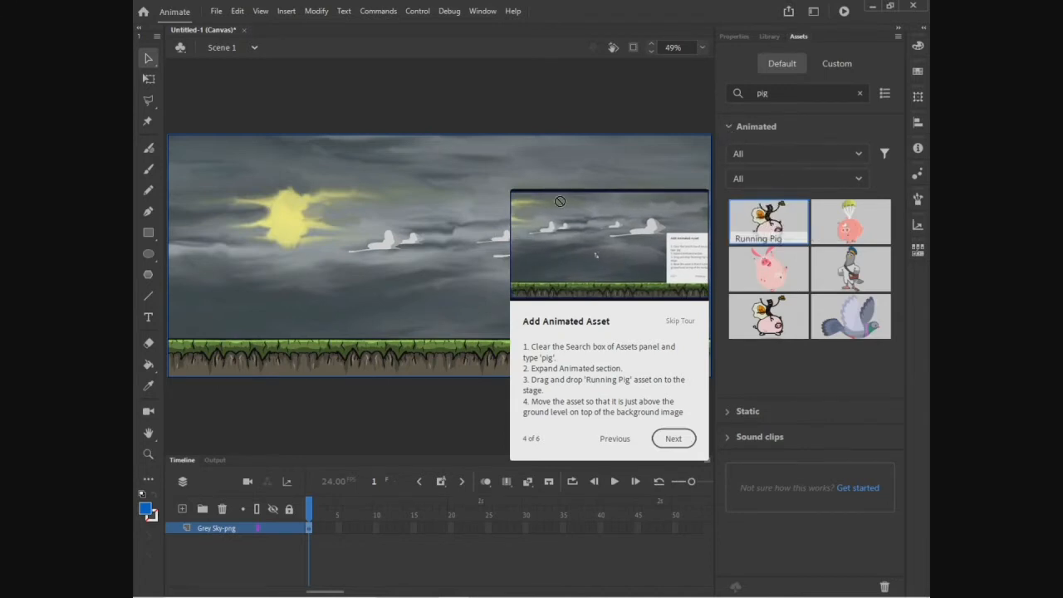
pyautogui.moveTo(399, 268); pyautogui.dragTo(369, 288)
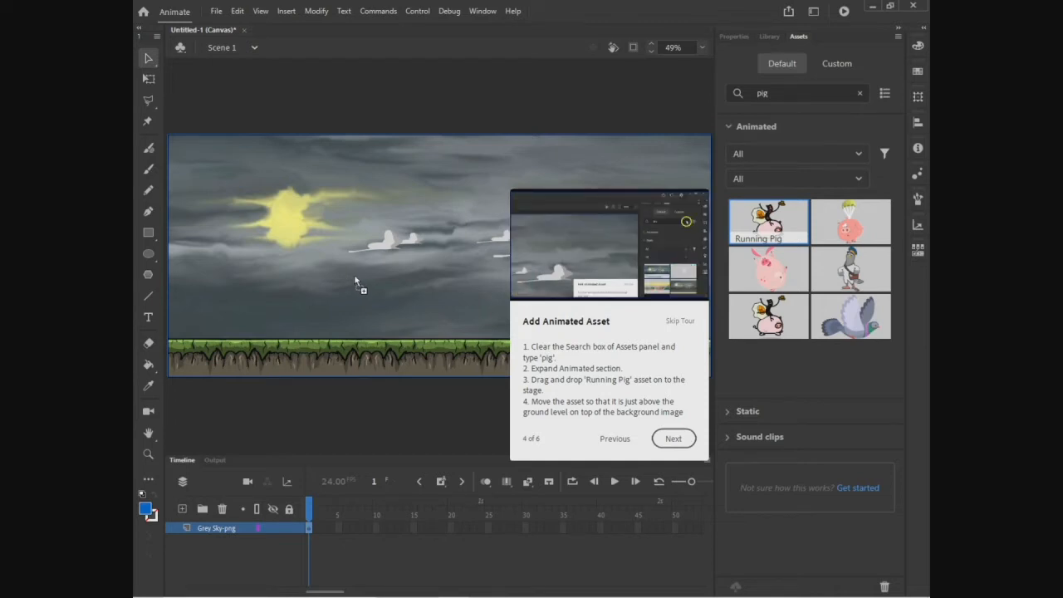
pyautogui.moveTo(354, 276); pyautogui.dragTo(361, 262)
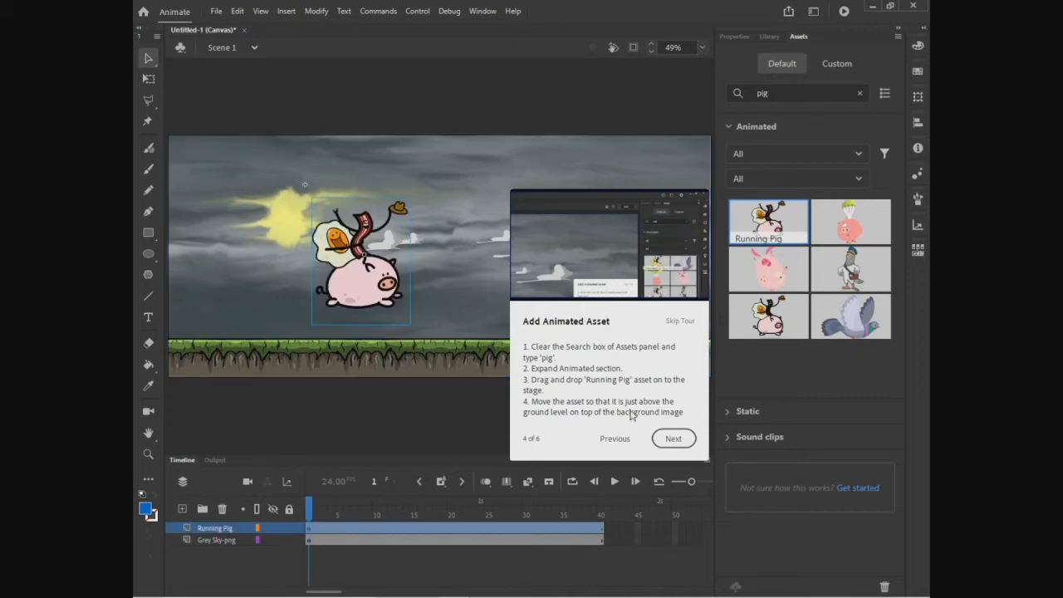
pyautogui.click(686, 446)
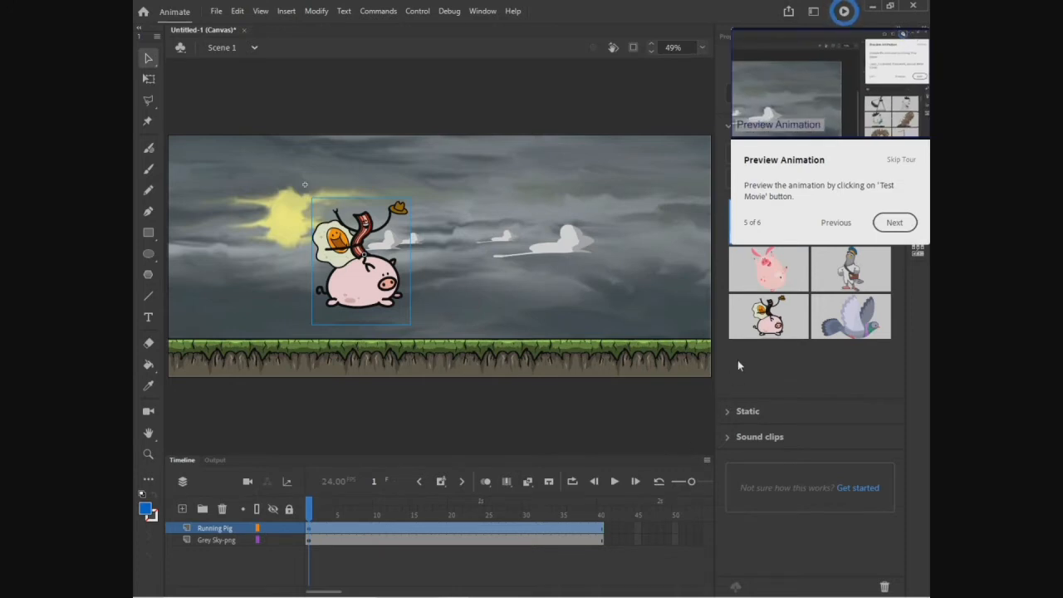
# Test the movie and examine the warnings in the output.
pyautogui.click(844, 11)
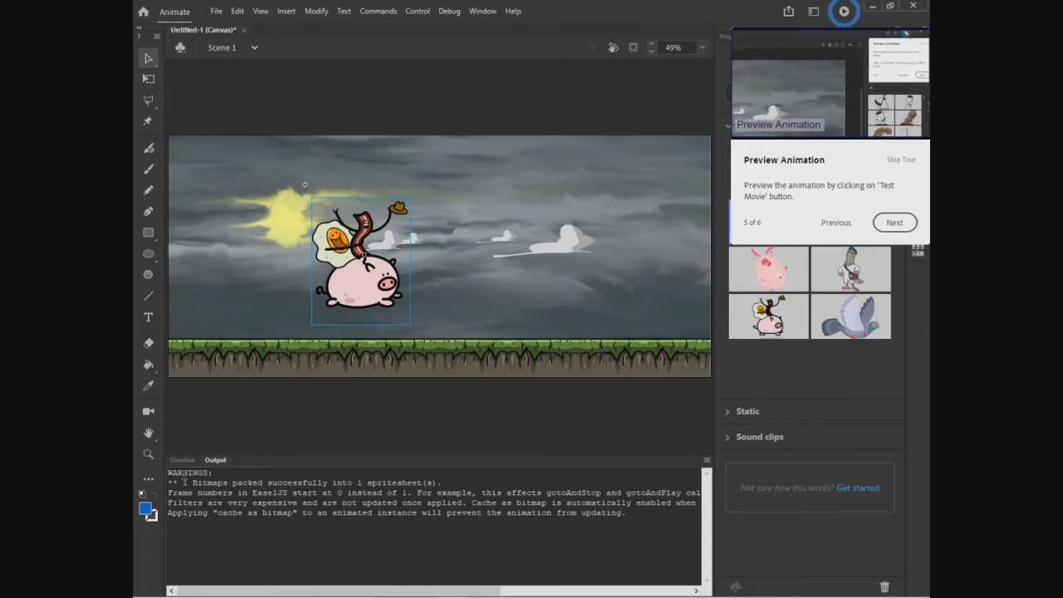
pyautogui.moveTo(169, 472); pyautogui.dragTo(442, 480)
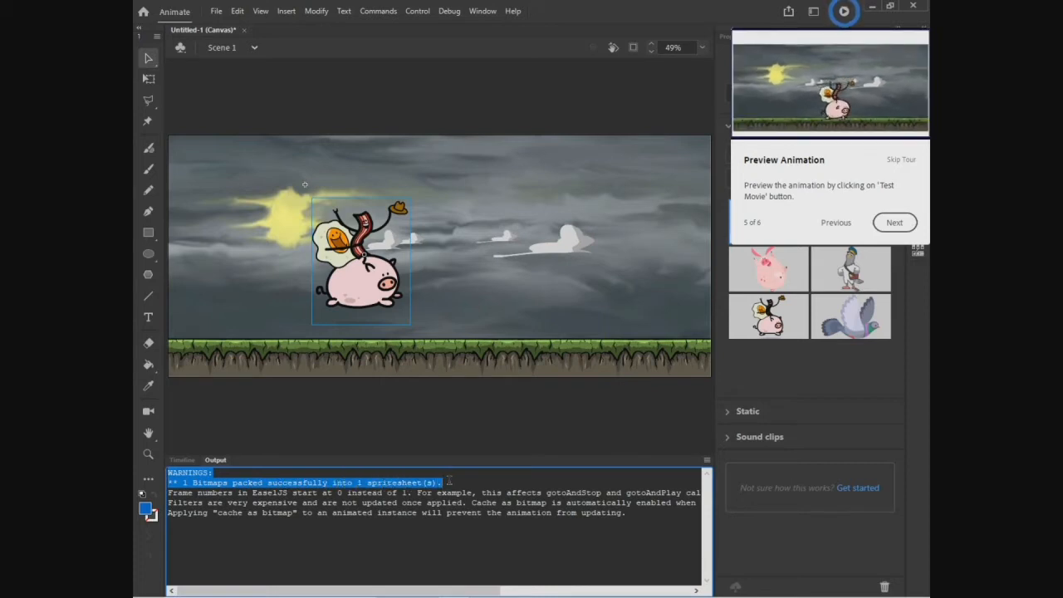
pyautogui.moveTo(455, 486); pyautogui.dragTo(654, 513)
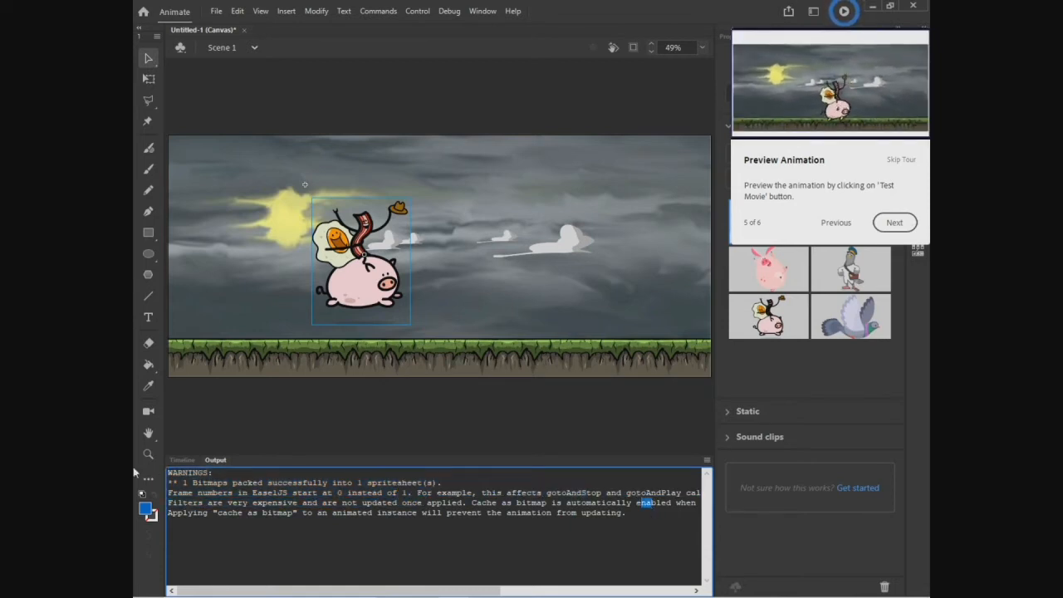
# Play the running pig animation on the timeline, and test the movie again without cancelling the export.
pyautogui.click(181, 460)
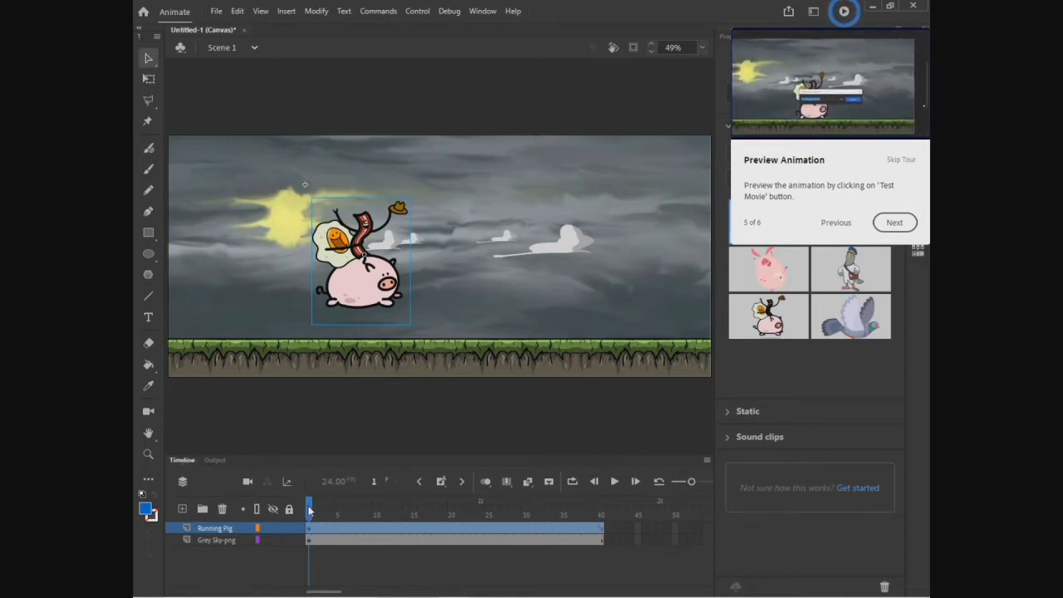
pyautogui.press('Return')
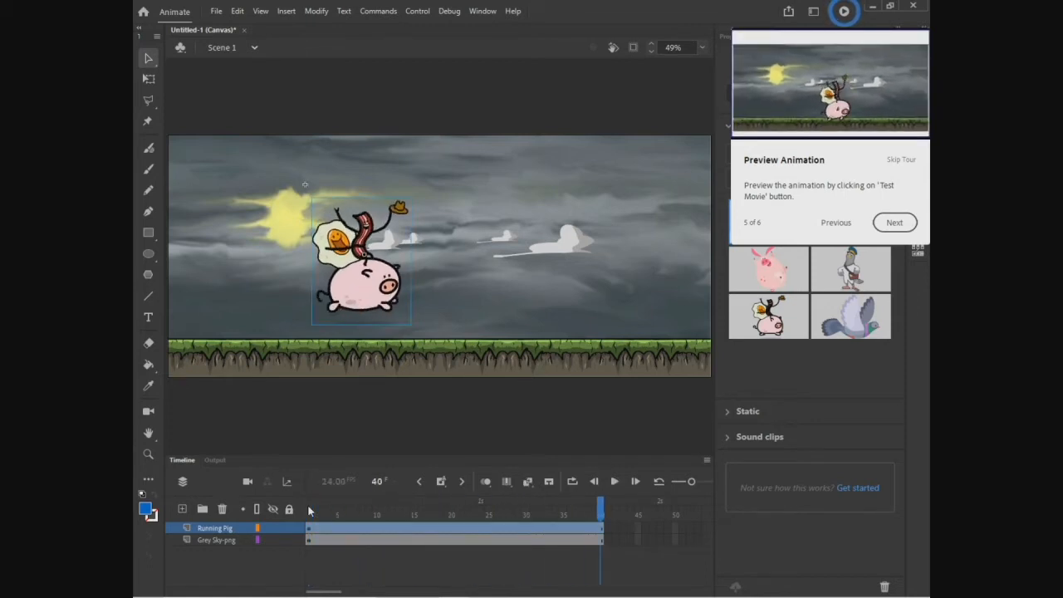
pyautogui.click(842, 11)
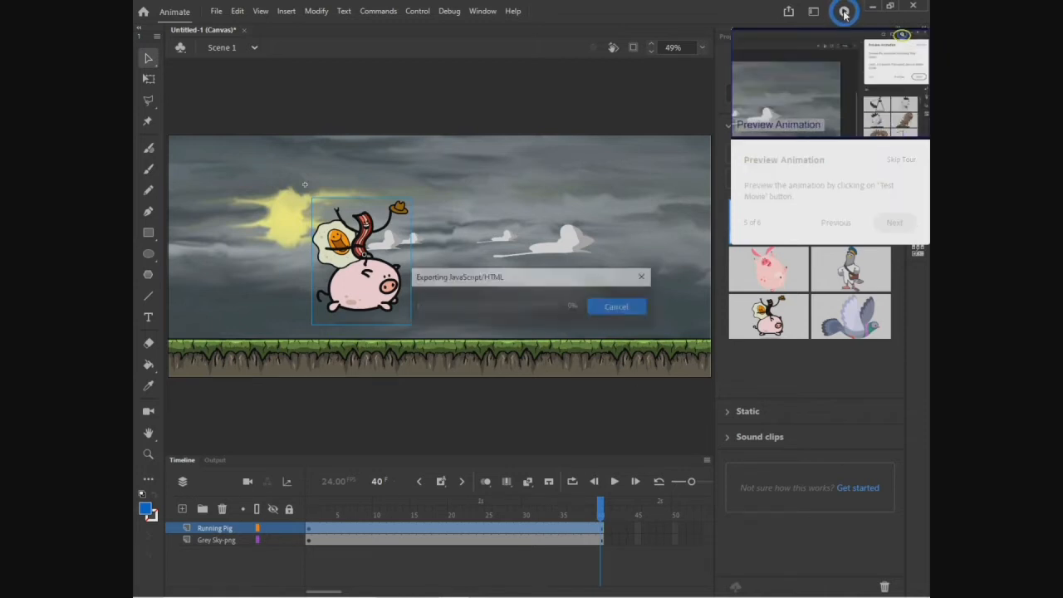
pyautogui.click(625, 308)
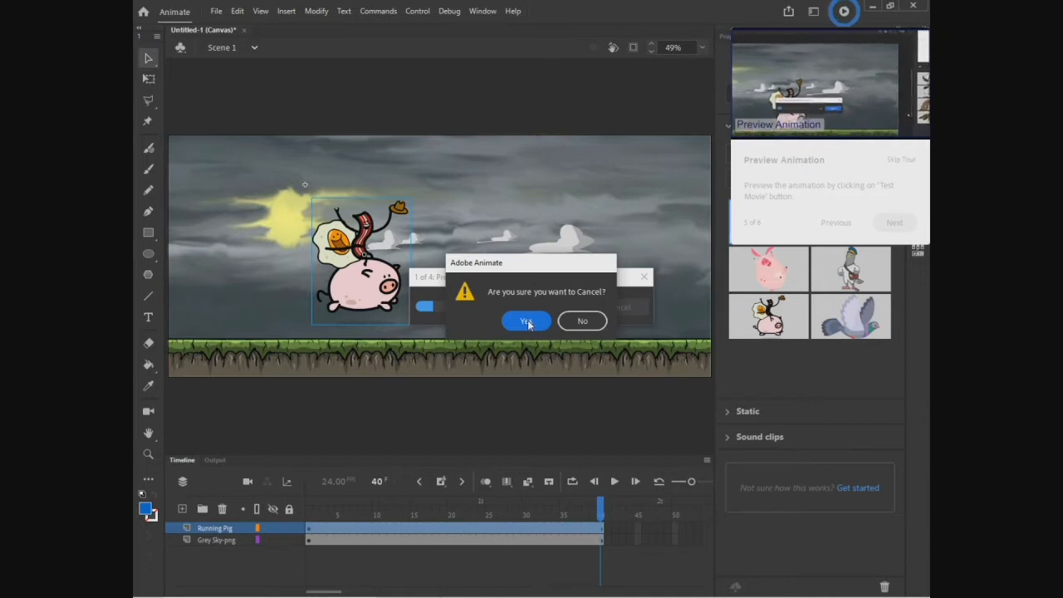
pyautogui.click(567, 322)
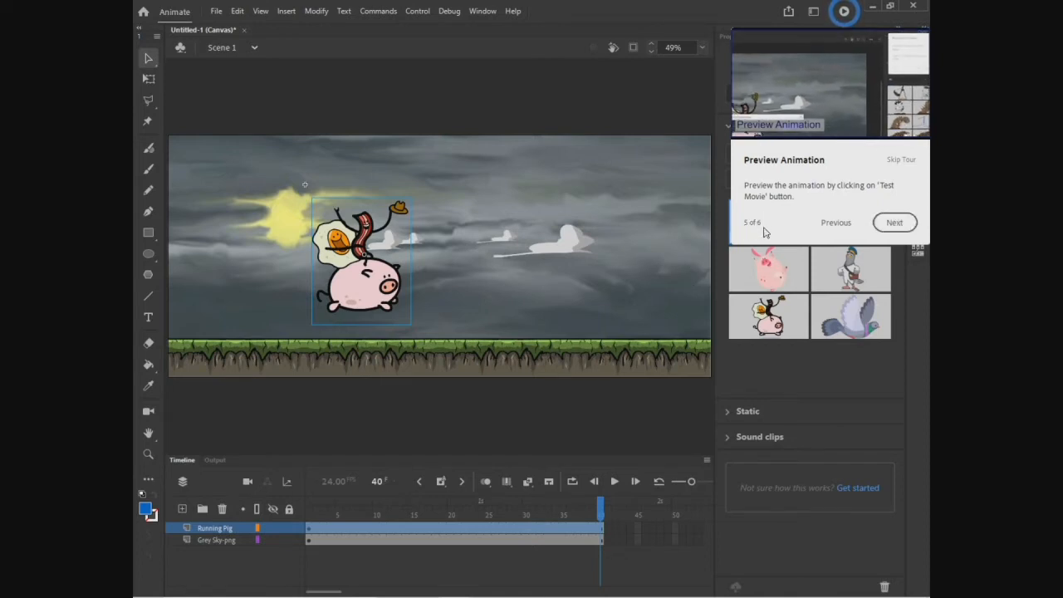
# End the Pig Run tutorial and choose Icon Animation from the hands-on tutorials.
pyautogui.click(899, 165)
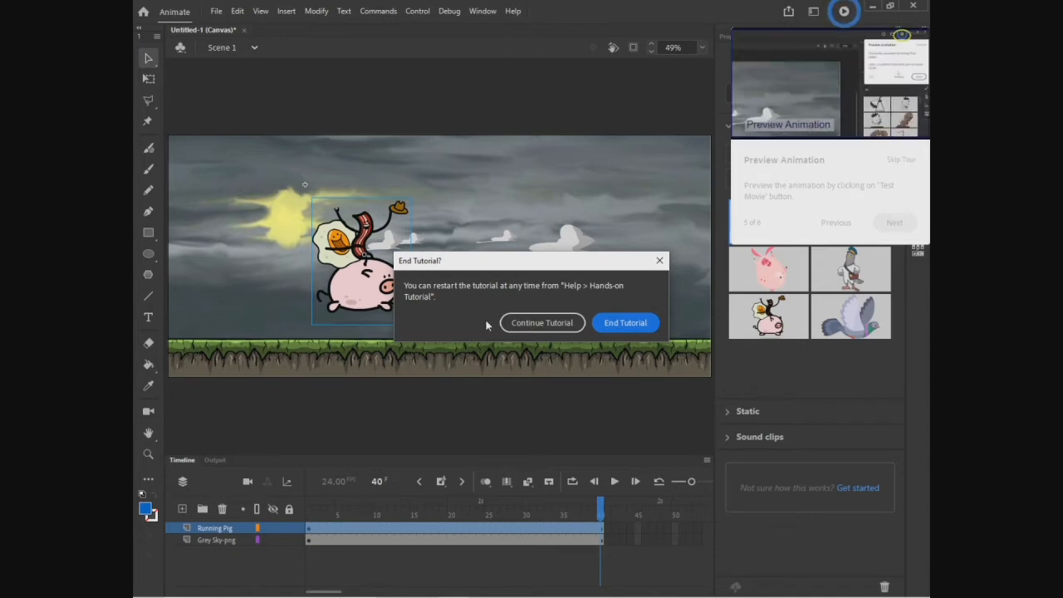
pyautogui.click(606, 322)
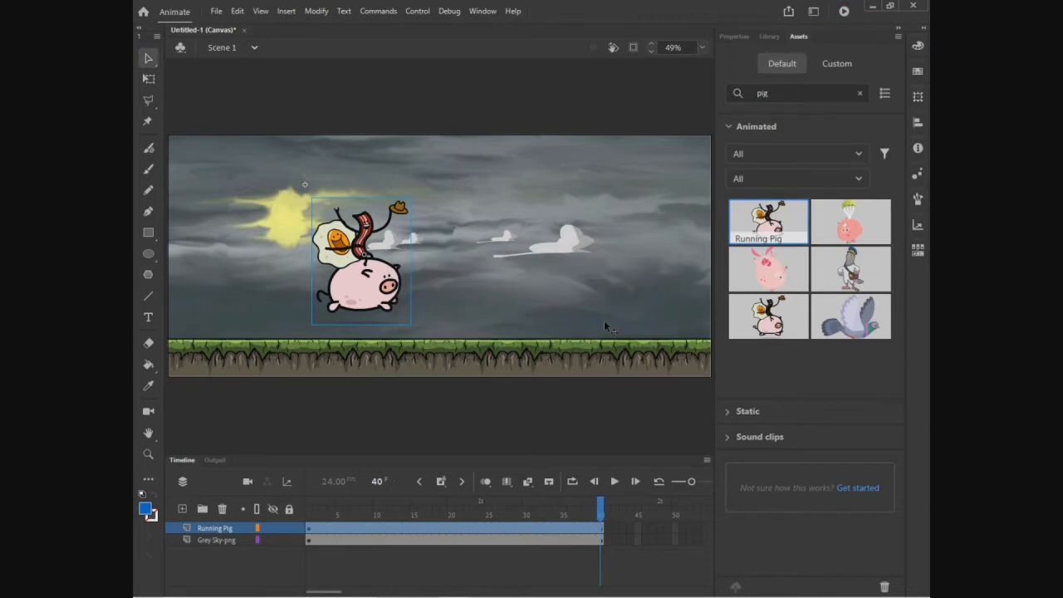
pyautogui.click(511, 11)
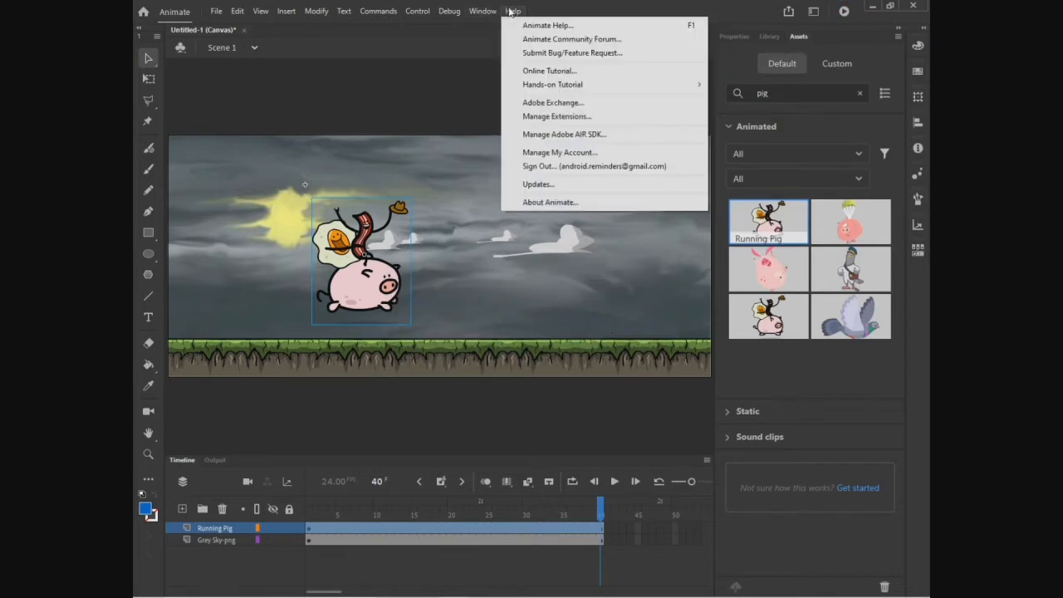
pyautogui.moveTo(539, 87)
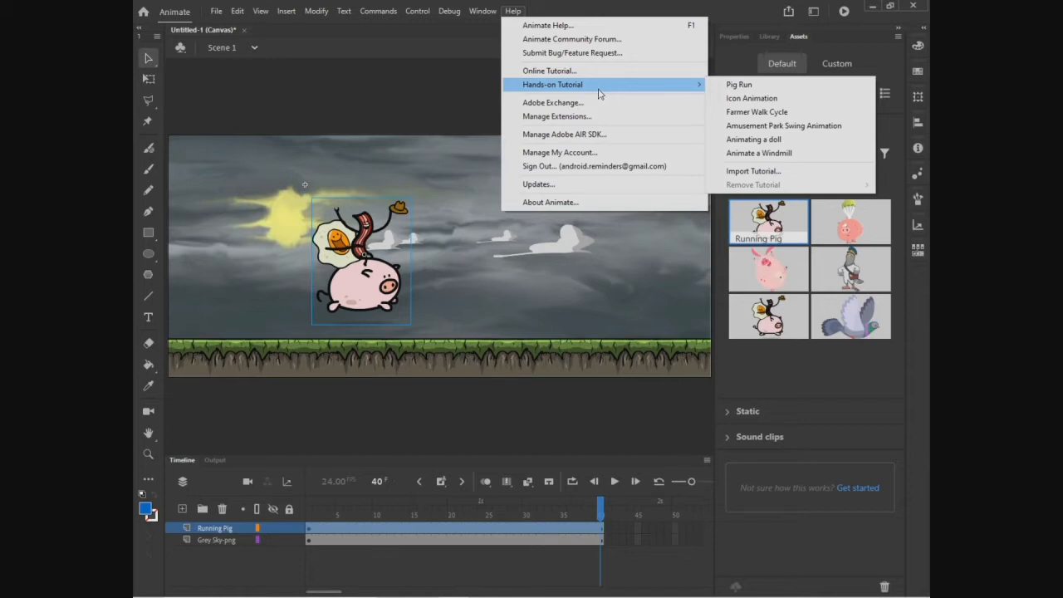
pyautogui.click(717, 100)
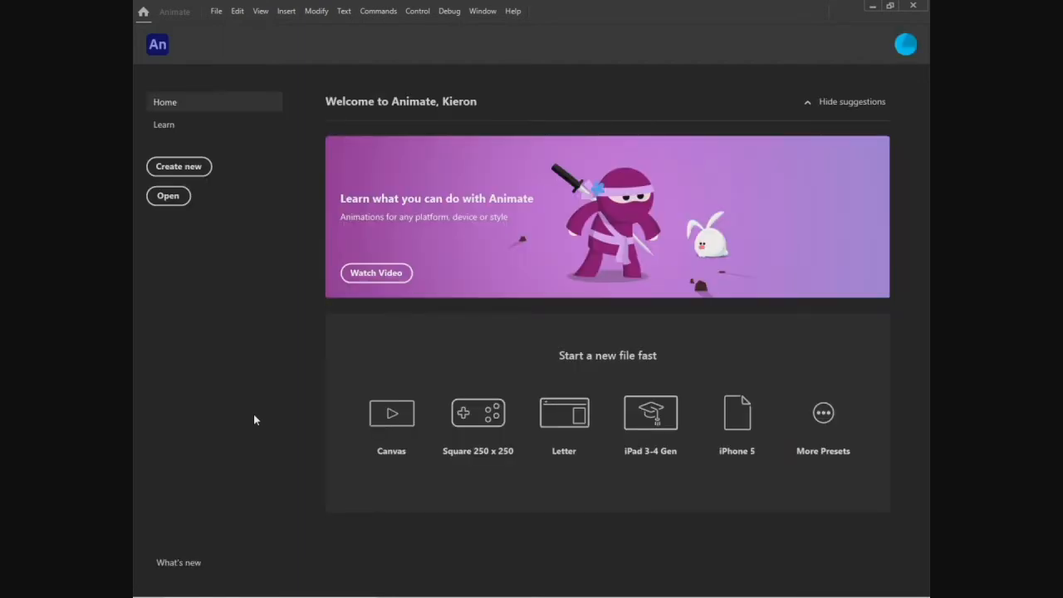
# Start the Icon Animation hands-on tutorial from the home screen and advance it to Importing an asset to stage.
pyautogui.click(513, 10)
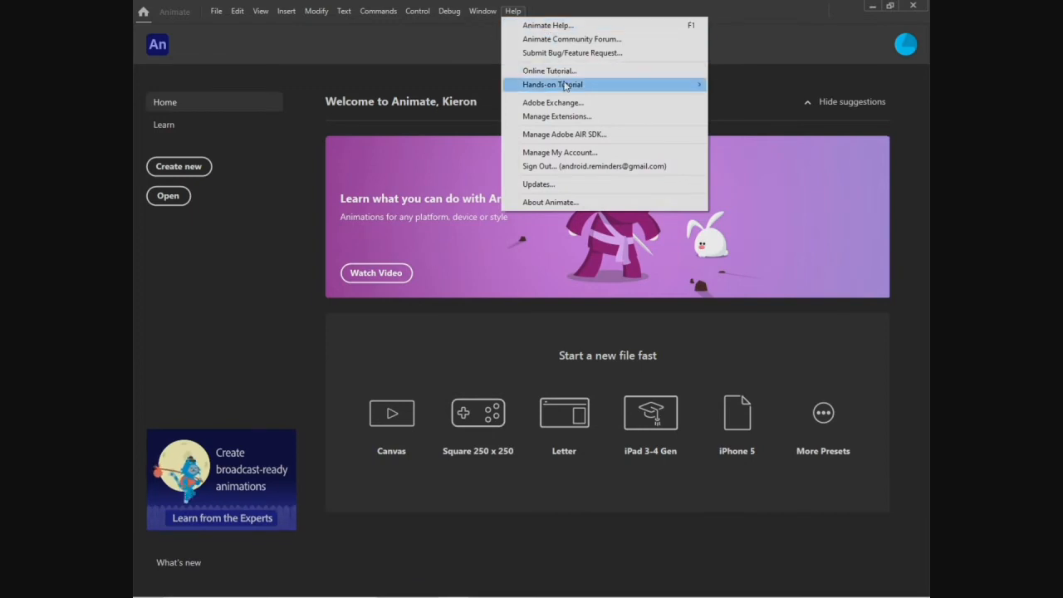
pyautogui.moveTo(631, 86)
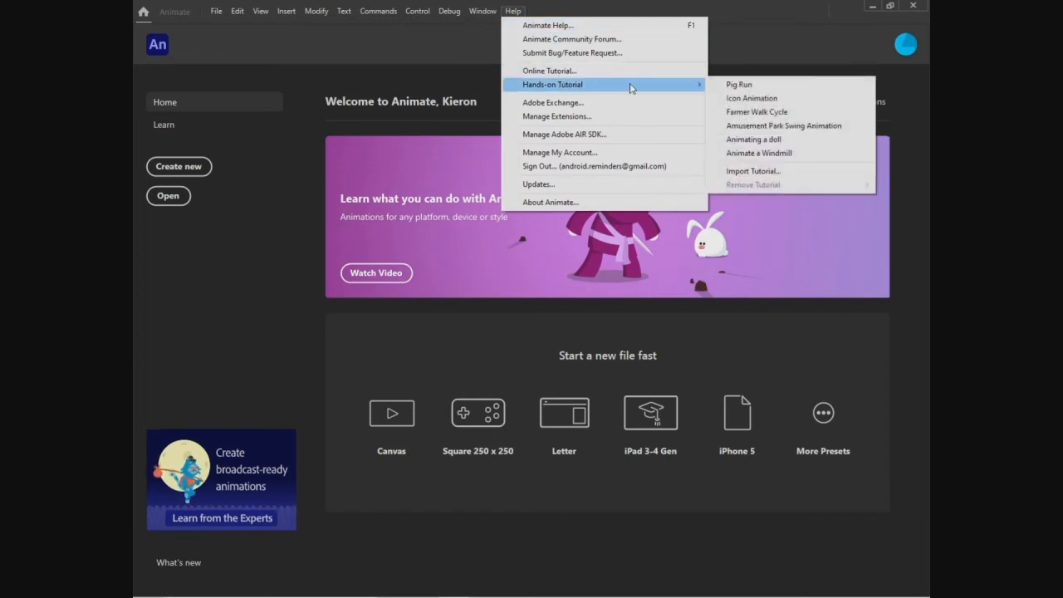
pyautogui.click(720, 98)
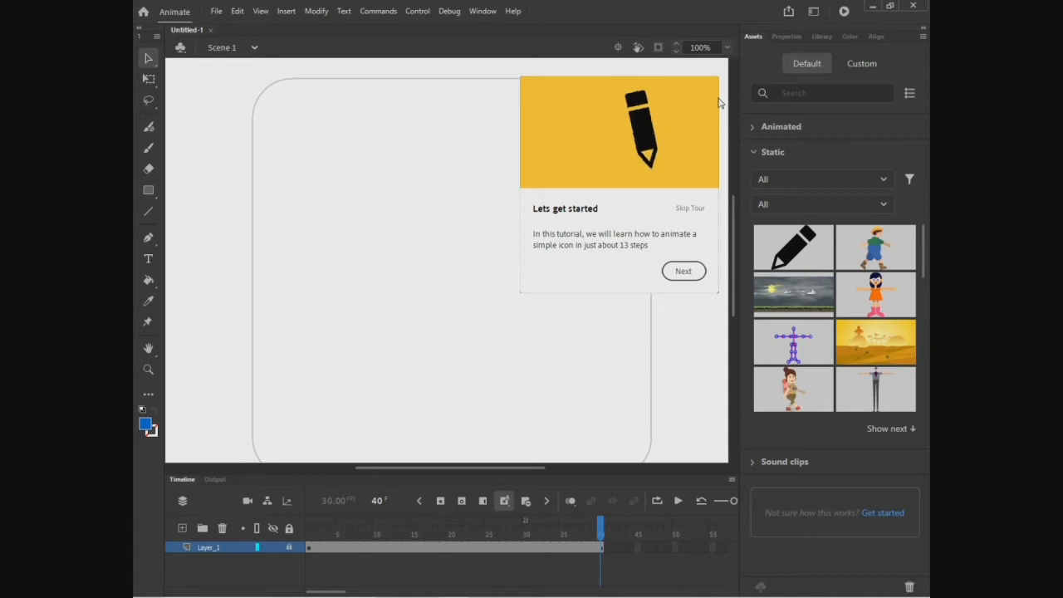
pyautogui.click(683, 271)
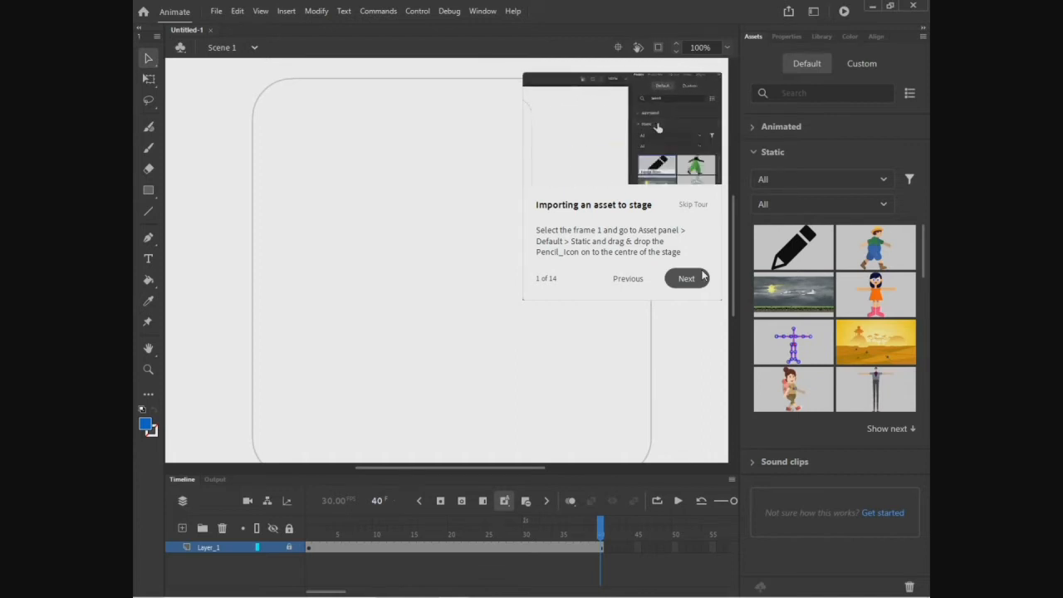
# Place the static Pencil_Icon asset at the centre of the stage on frame 1, and advance the tutorial to Position transform point.
pyautogui.click(310, 548)
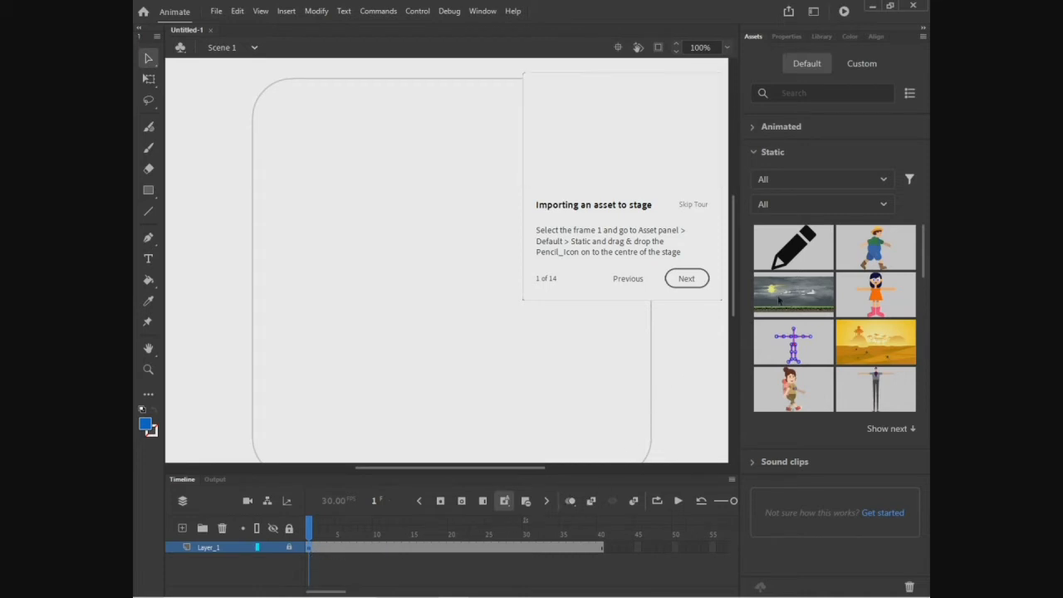
pyautogui.click(753, 154)
pyautogui.click(753, 155)
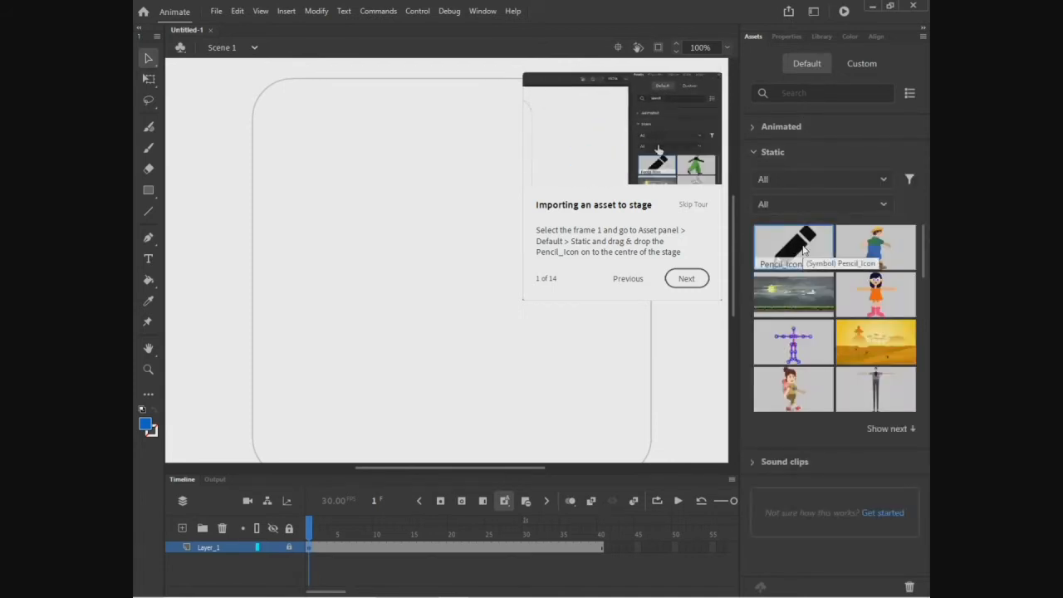
pyautogui.moveTo(802, 249); pyautogui.dragTo(667, 322)
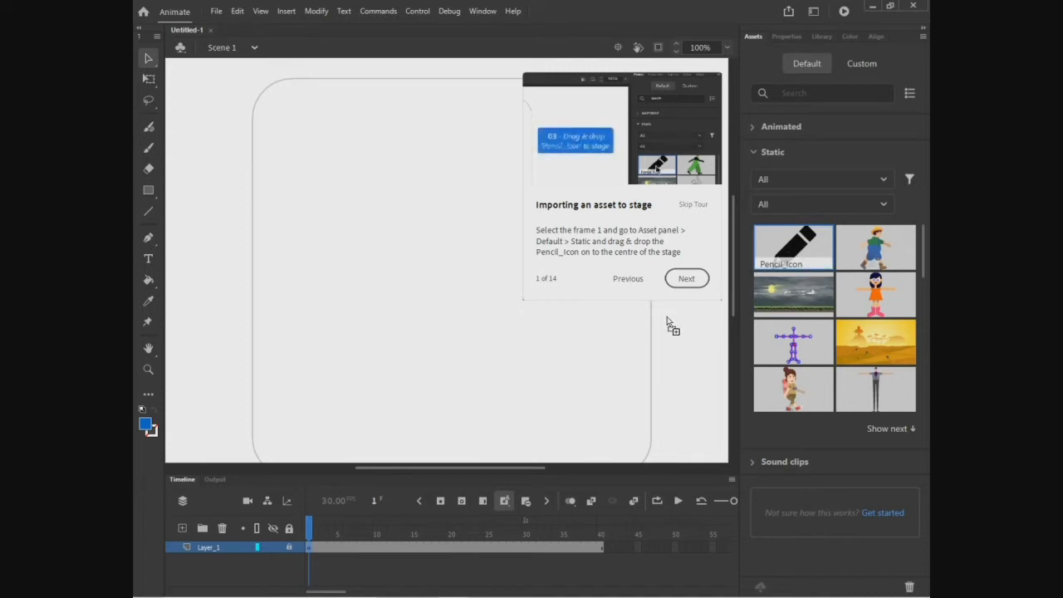
pyautogui.moveTo(490, 278); pyautogui.dragTo(491, 275)
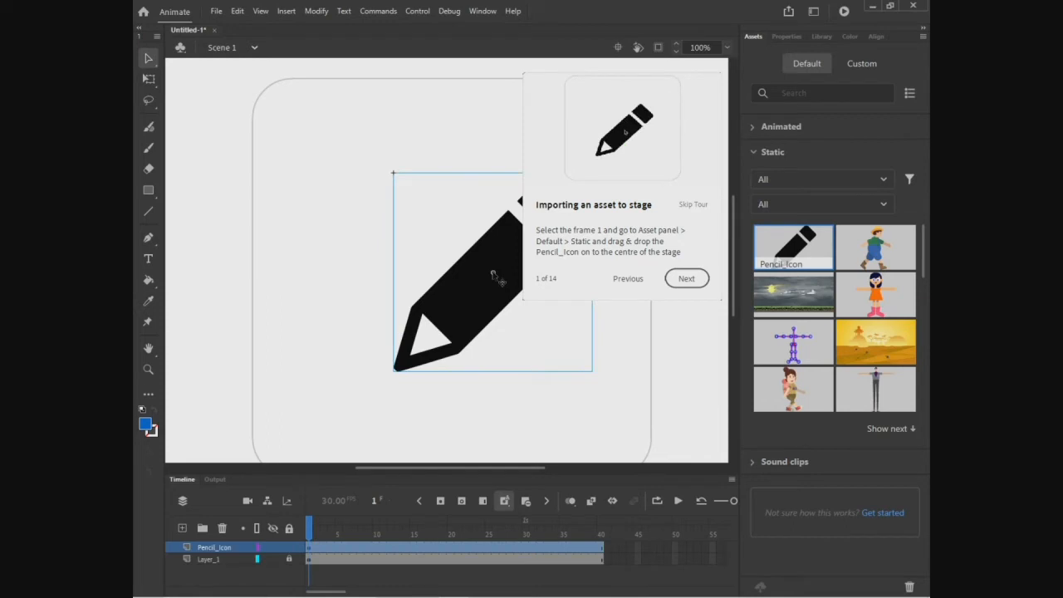
pyautogui.click(699, 286)
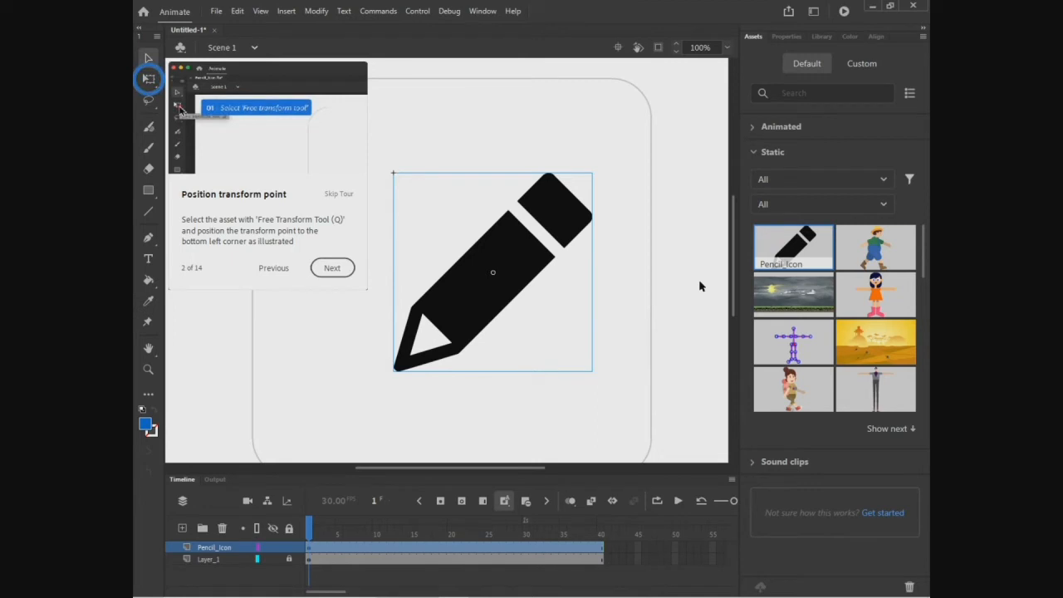
# Move the pencil's transform point to its bottom-left tip with Free Transform, and advance the tutorial to Inserting a keyframe.
pyautogui.click(149, 81)
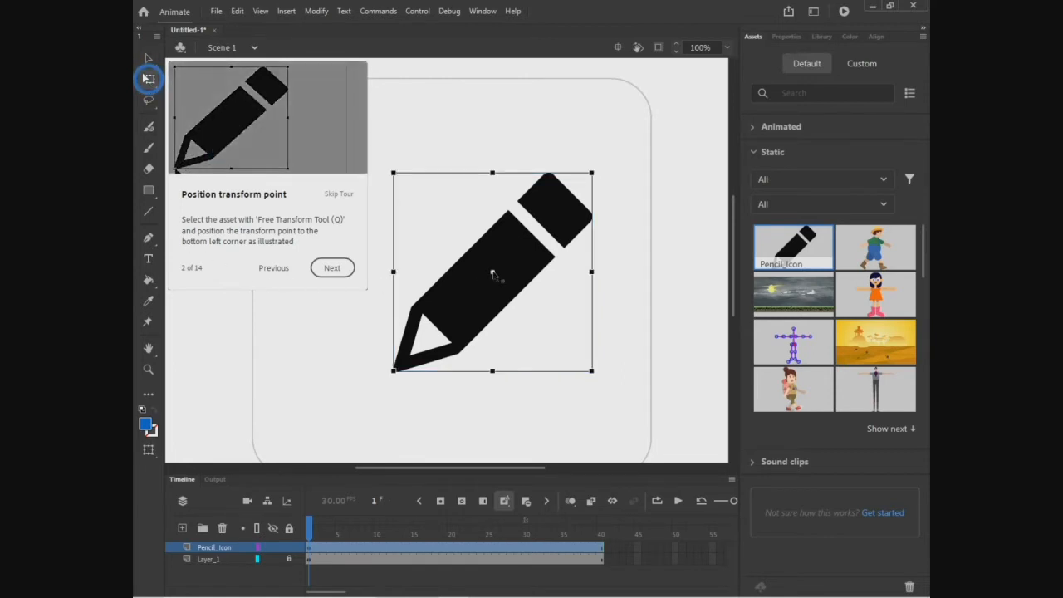
pyautogui.moveTo(492, 275); pyautogui.dragTo(471, 284)
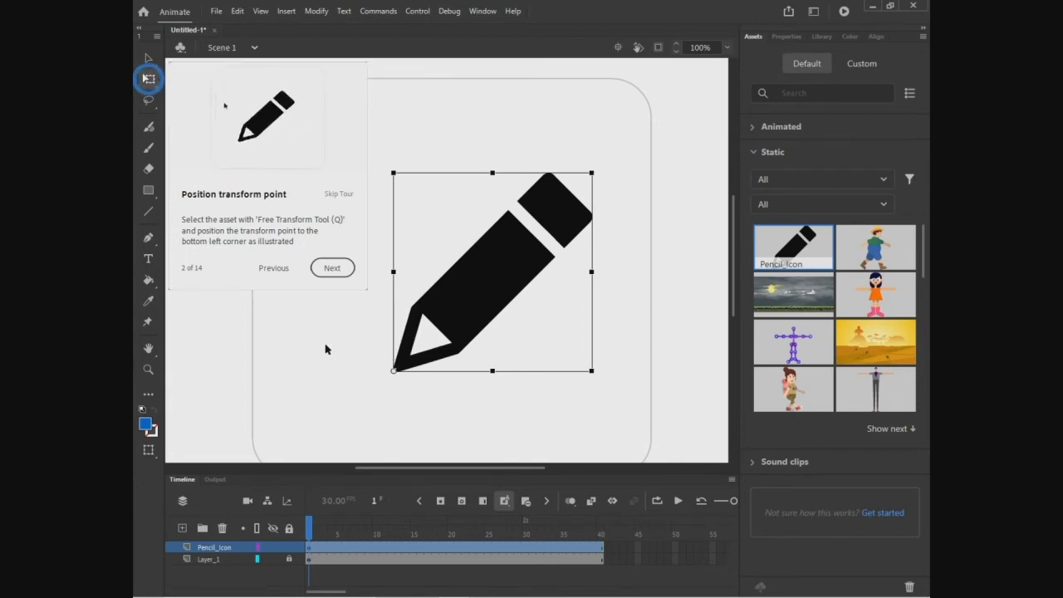
pyautogui.click(332, 267)
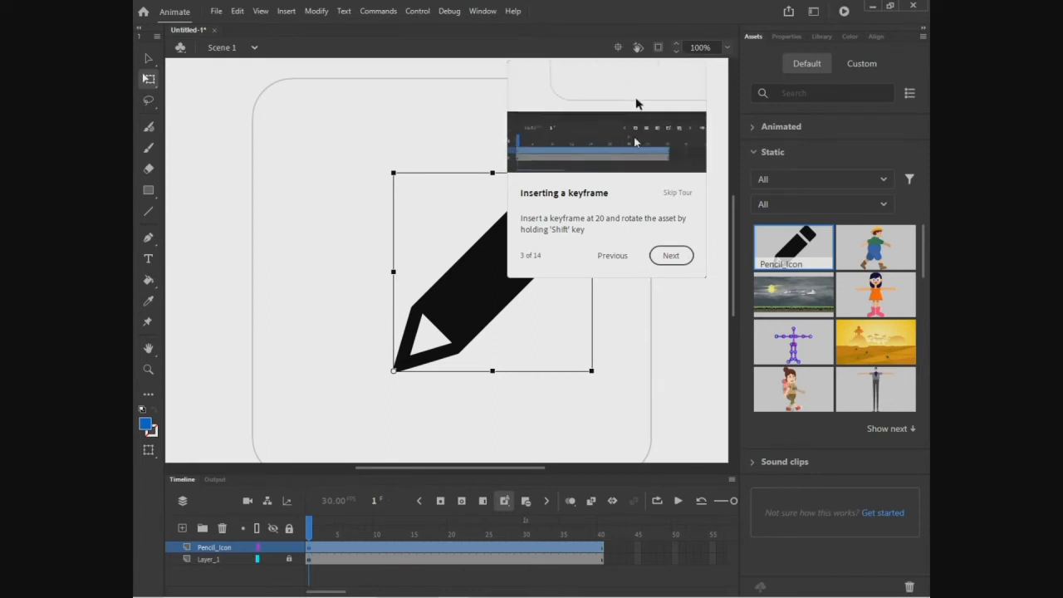
# Insert a Pencil_Icon keyframe at frame 20, rotate the pencil upright about its tip, and advance the tutorial to Setting a key pose.
pyautogui.click(449, 548)
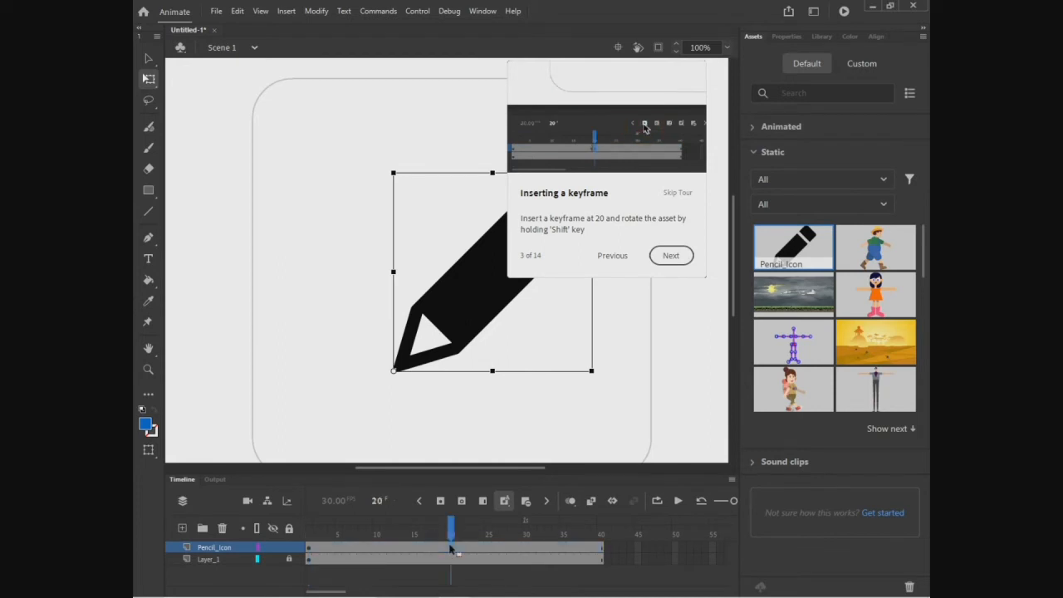
pyautogui.click(440, 503)
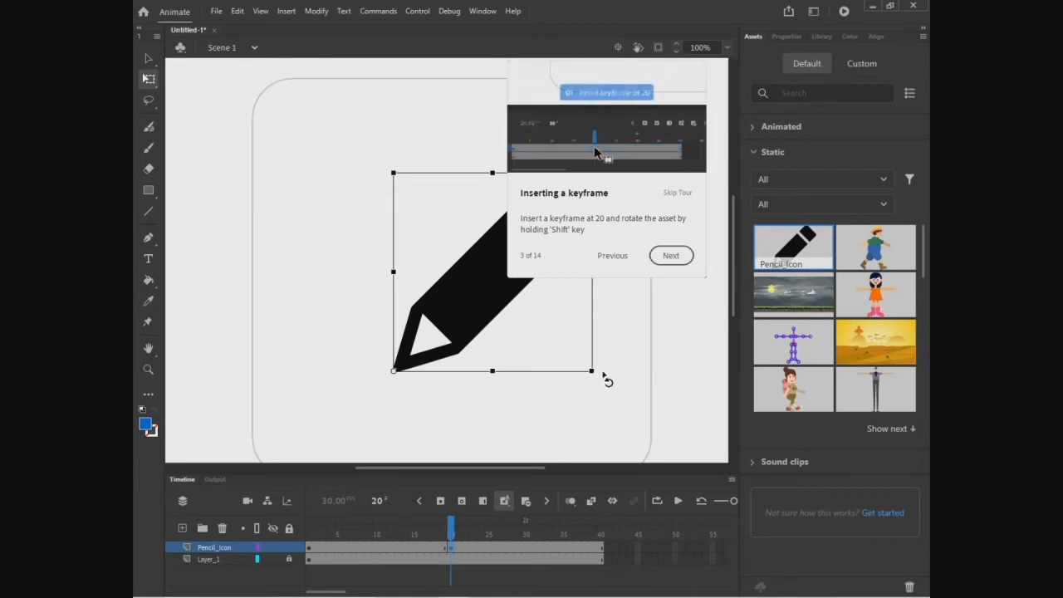
pyautogui.moveTo(606, 378)
pyautogui.mouseDown()
pyautogui.moveTo(603, 318)
pyautogui.moveTo(538, 225)
pyautogui.mouseUp()
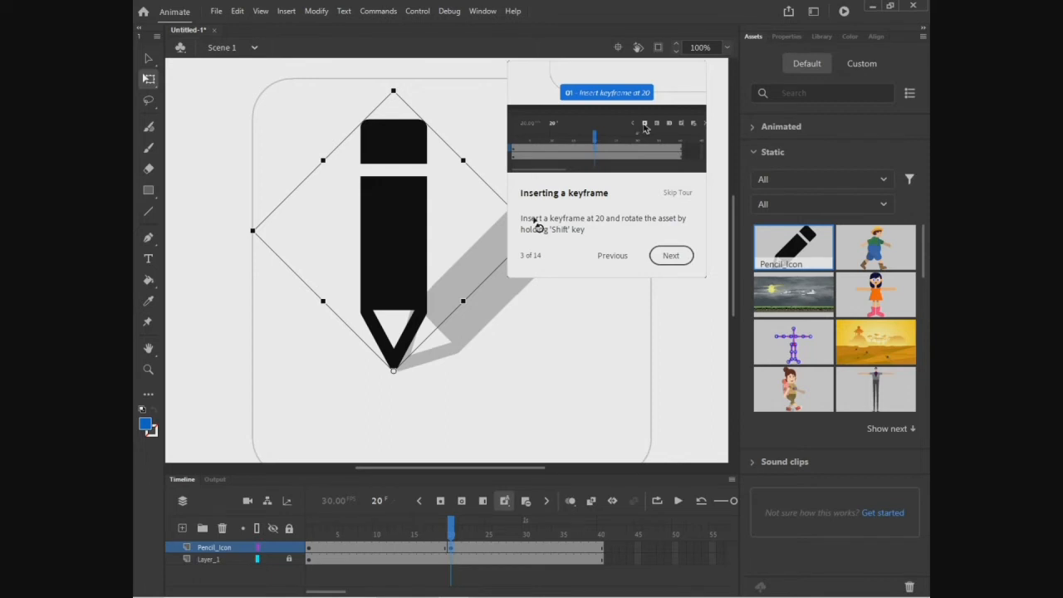
pyautogui.moveTo(538, 226); pyautogui.dragTo(535, 223)
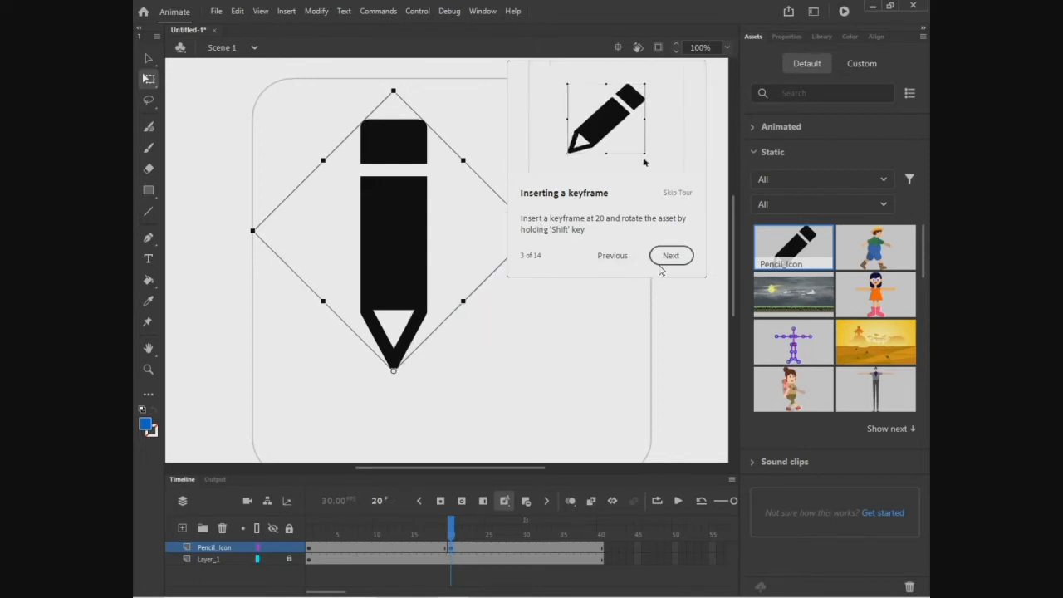
pyautogui.click(686, 258)
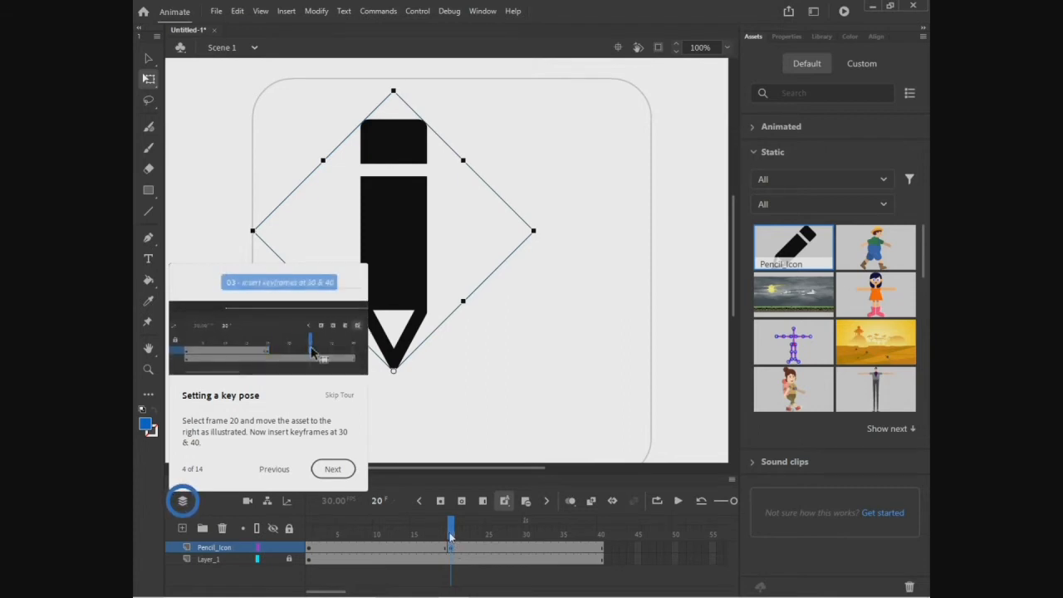
# Nudge the upright pencil on frame 20 horizontally to the right side of the rounded icon outline.
pyautogui.press('Right')
pyautogui.press('Right')
pyautogui.press('Right')
pyautogui.press('Right')
pyautogui.press('Right')
pyautogui.press('Right')
pyautogui.press('Right')
pyautogui.press('Right')
pyautogui.press('Right')
pyautogui.press('Right')
pyautogui.press('Right')
pyautogui.press('Right')
pyautogui.press('Right')
pyautogui.press('Right')
pyautogui.press('Right')
pyautogui.press('Right')
pyautogui.press('Right')
pyautogui.press('Right')
pyautogui.press('Right')
pyautogui.press('Right')
pyautogui.press('Right')
pyautogui.press('Right')
pyautogui.press('Right')
pyautogui.press('Right')
pyautogui.press('Right')
pyautogui.press('Right')
pyautogui.press('Right')
pyautogui.press('Right')
pyautogui.press('Right')
pyautogui.press('Right')
pyautogui.press('Right')
pyautogui.press('Right')
pyautogui.press('Right')
pyautogui.press('Right')
pyautogui.press('Right')
pyautogui.press('Right')
pyautogui.press('Right')
pyautogui.press('Right')
pyautogui.press('Right')
pyautogui.press('Right')
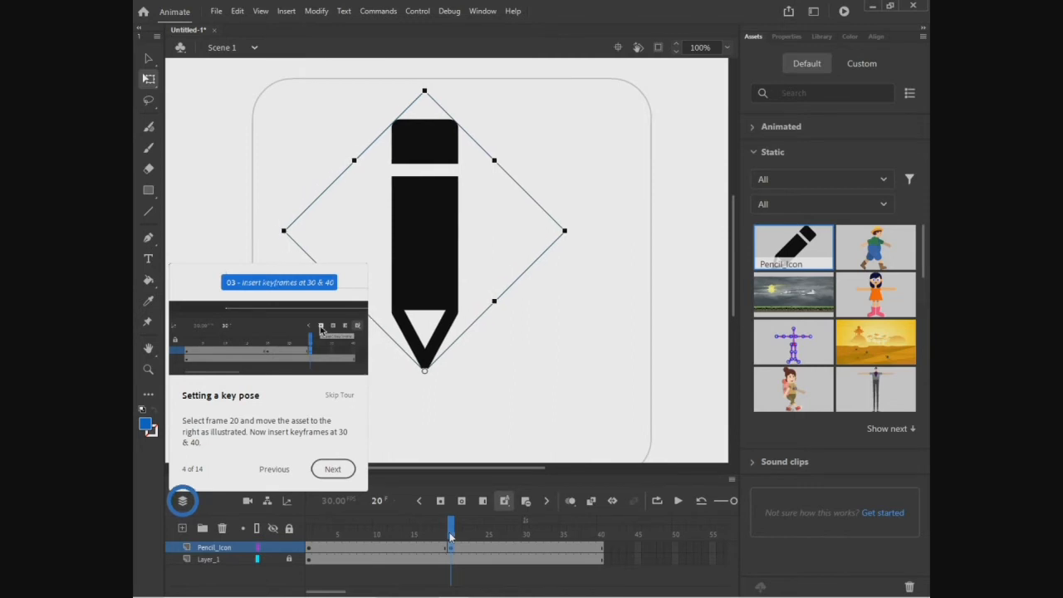
pyautogui.press('Right')
pyautogui.press('Right')
pyautogui.press('Right')
pyautogui.press('Right')
pyautogui.press('Right')
pyautogui.press('Right')
pyautogui.press('Right')
pyautogui.press('Right')
pyautogui.press('Right')
pyautogui.press('Right')
pyautogui.press('Right')
pyautogui.press('Right')
pyautogui.press('Right')
pyautogui.press('Right')
pyautogui.press('Right')
pyautogui.press('Right')
pyautogui.press('Right')
pyautogui.press('Right')
pyautogui.press('Right')
pyautogui.press('Right')
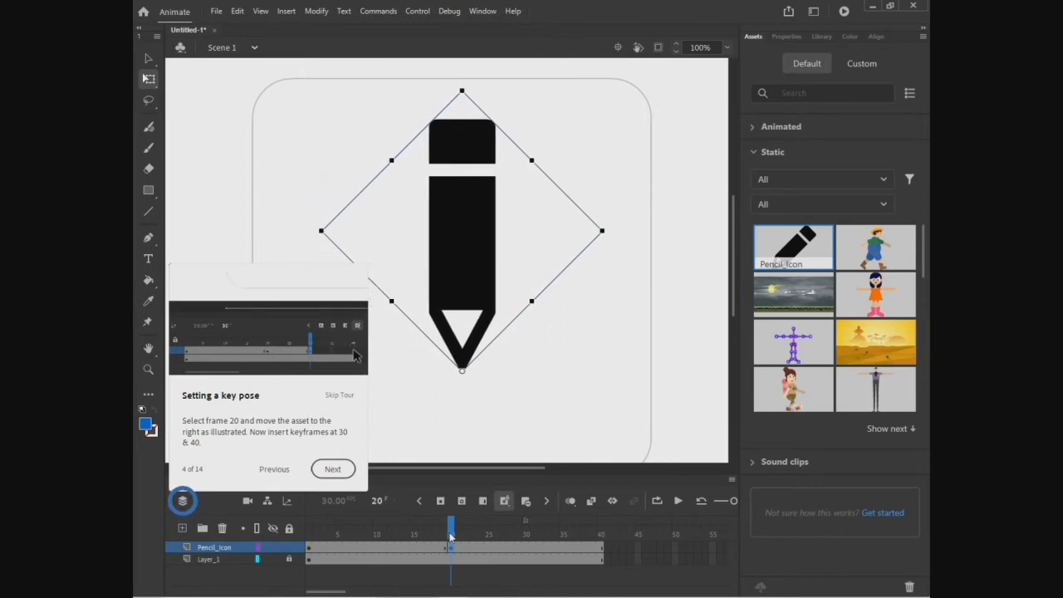
pyautogui.press('Right')
pyautogui.press('Right')
pyautogui.press('Right')
pyautogui.press('Right')
pyautogui.press('Right')
pyautogui.press('Right')
pyautogui.press('Right')
pyautogui.press('Right')
pyautogui.press('Right')
pyautogui.press('Right')
pyautogui.press('Right')
pyautogui.press('Right')
pyautogui.press('Right')
pyautogui.press('Right')
pyautogui.press('Right')
pyautogui.press('Right')
pyautogui.press('Right')
pyautogui.press('Right')
pyautogui.press('Right')
pyautogui.press('Right')
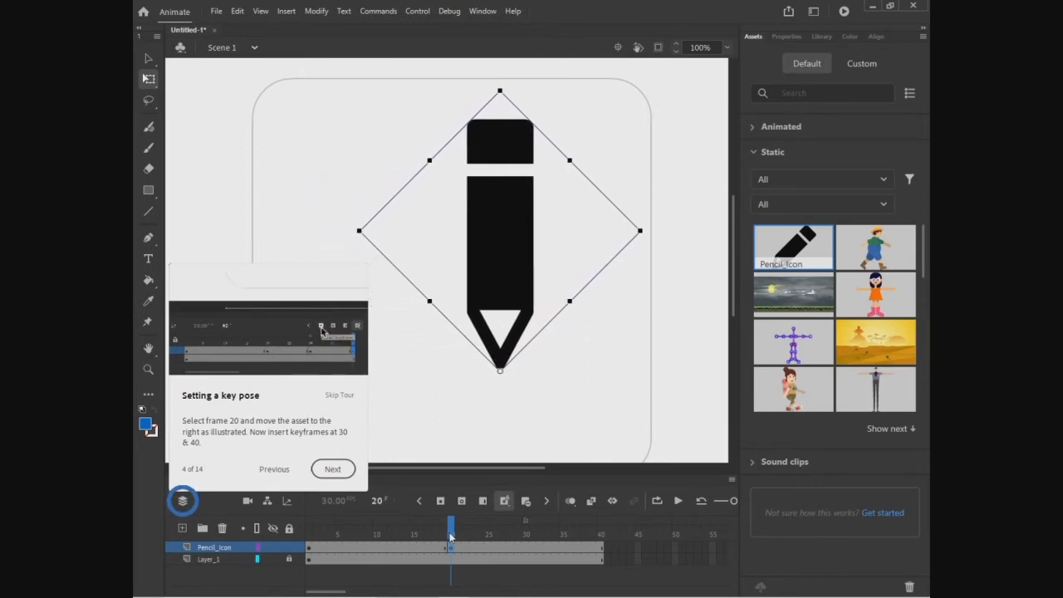
pyautogui.press('Right')
pyautogui.press('Right')
pyautogui.press('Right')
pyautogui.press('Right')
pyautogui.press('Right')
pyautogui.press('Right')
pyautogui.press('Right')
pyautogui.press('Right')
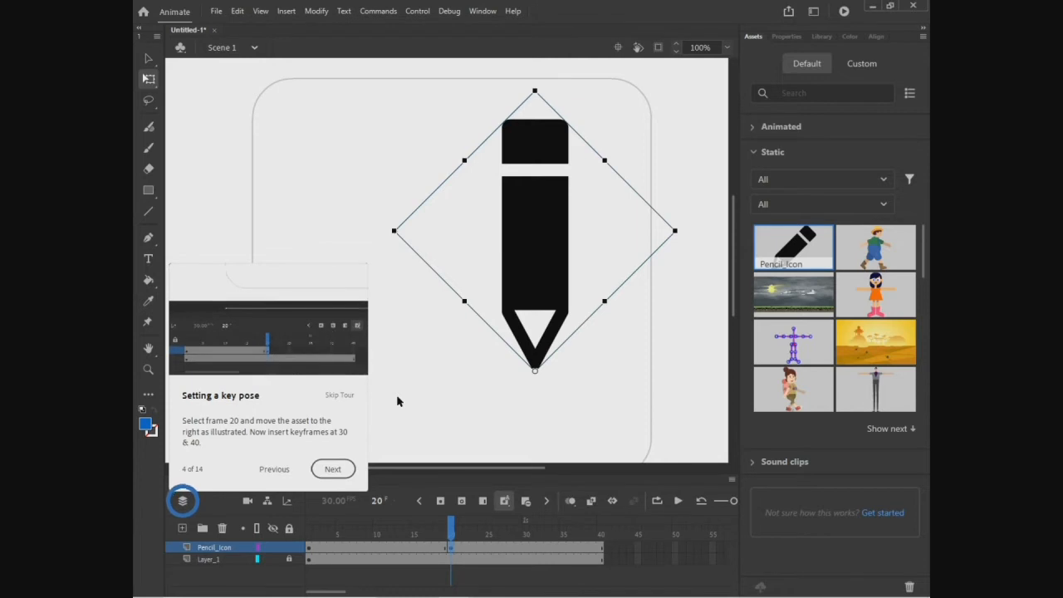
# Insert Pencil_Icon keyframes at frames 30 and 40, and advance the tutorial to Copying & pasting frames.
pyautogui.click(526, 548)
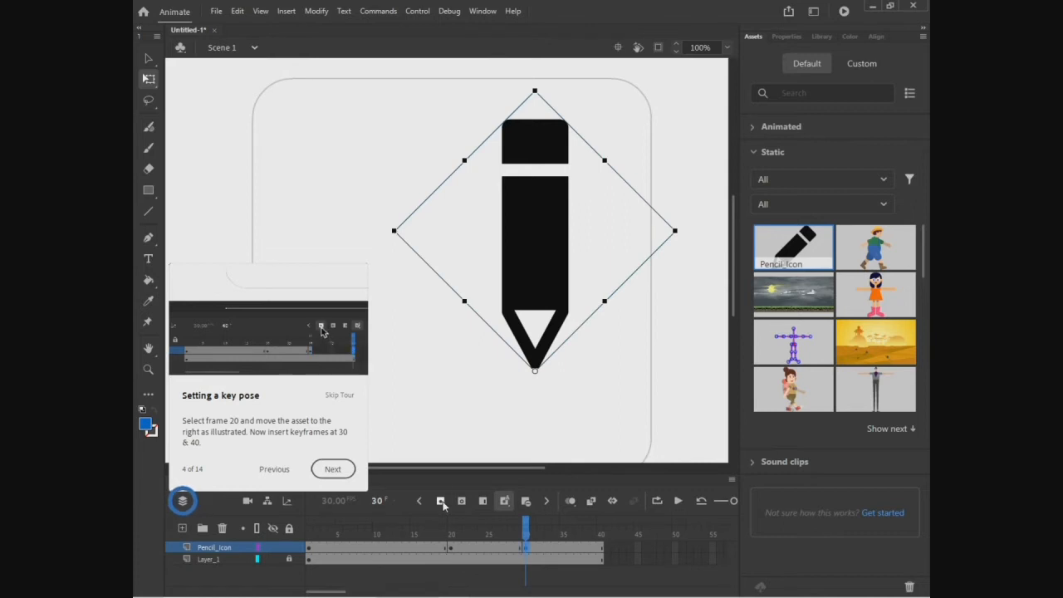
pyautogui.click(600, 548)
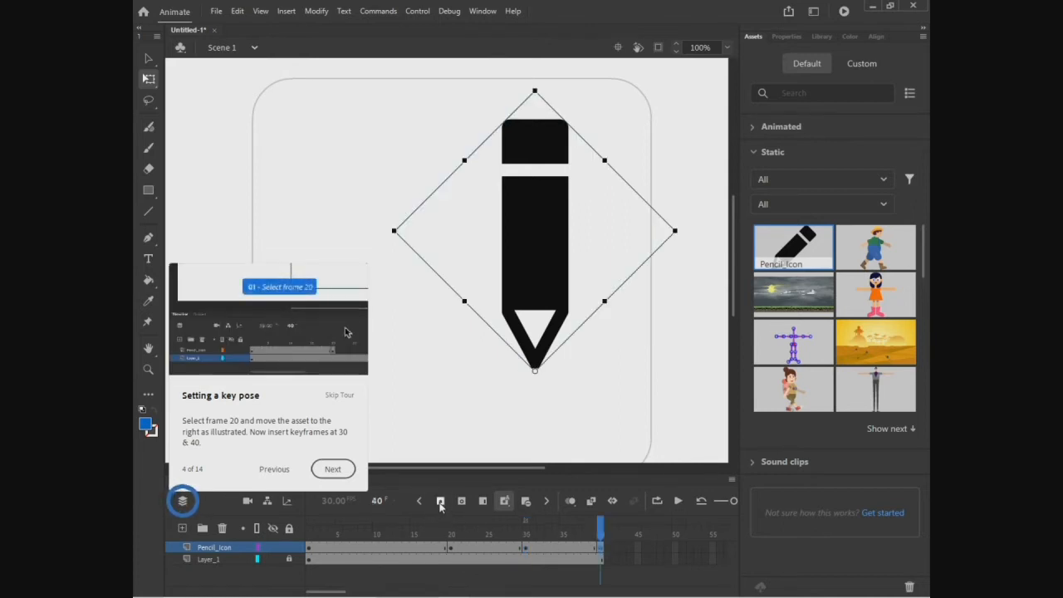
pyautogui.click(332, 469)
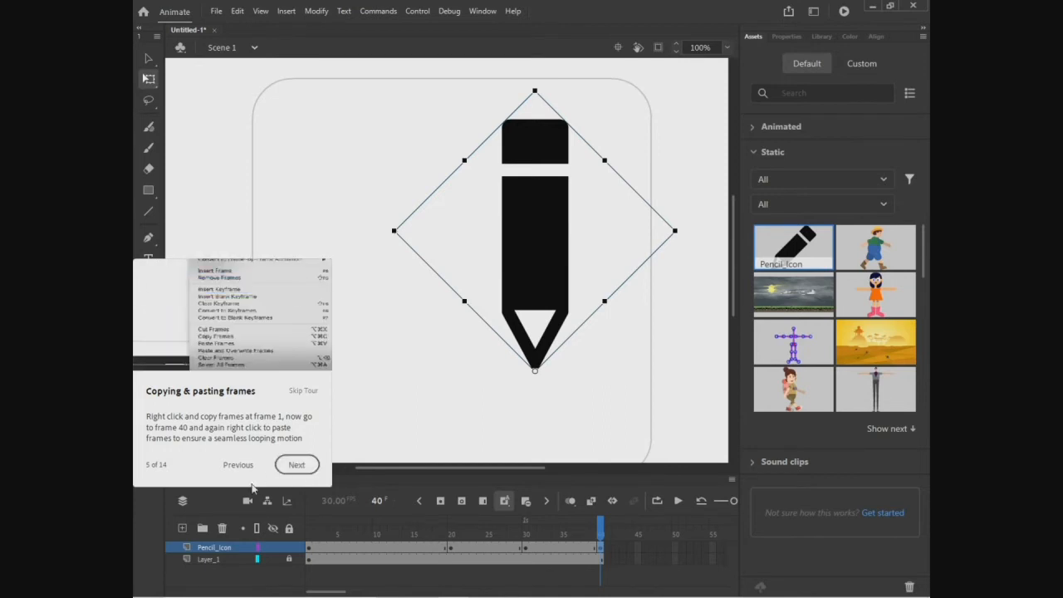
# Copy the Pencil_Icon frame at frame 1, paste it at frame 40, and advance the tutorial to Adding motion.
pyautogui.rightClick(309, 557)
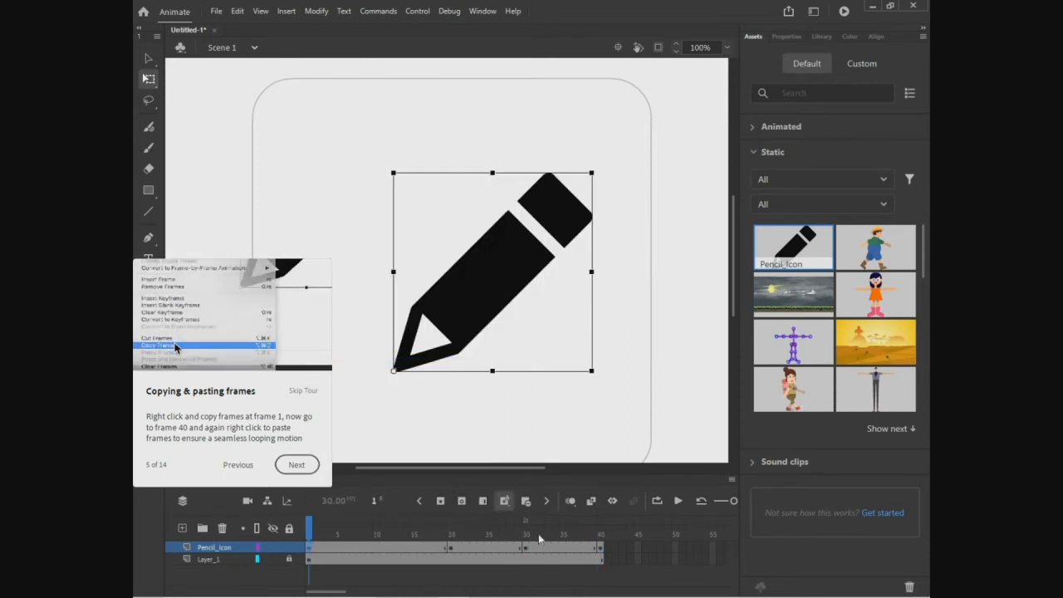
pyautogui.click(600, 548)
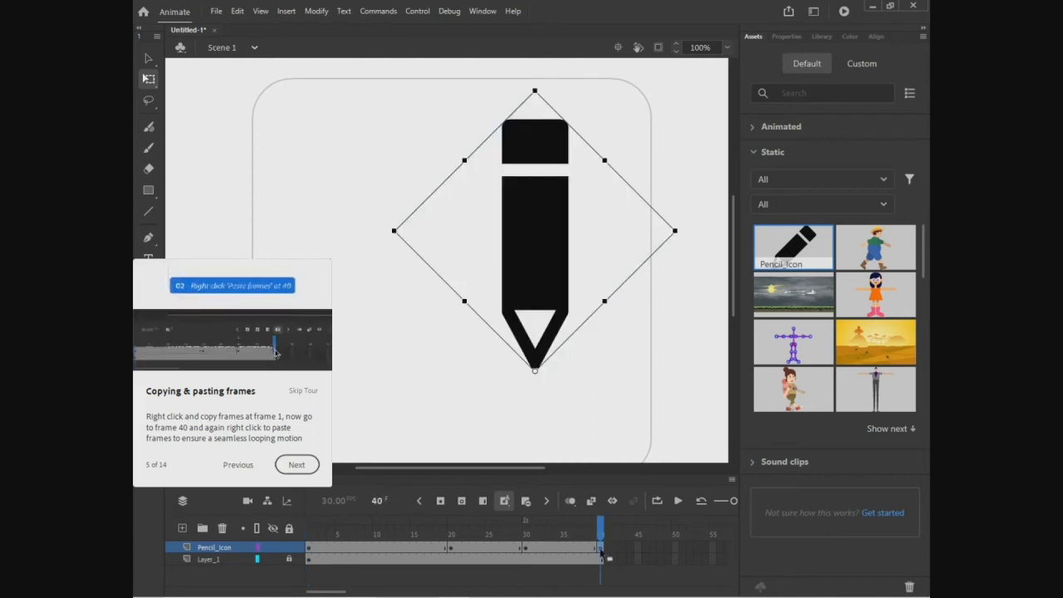
pyautogui.rightClick(601, 554)
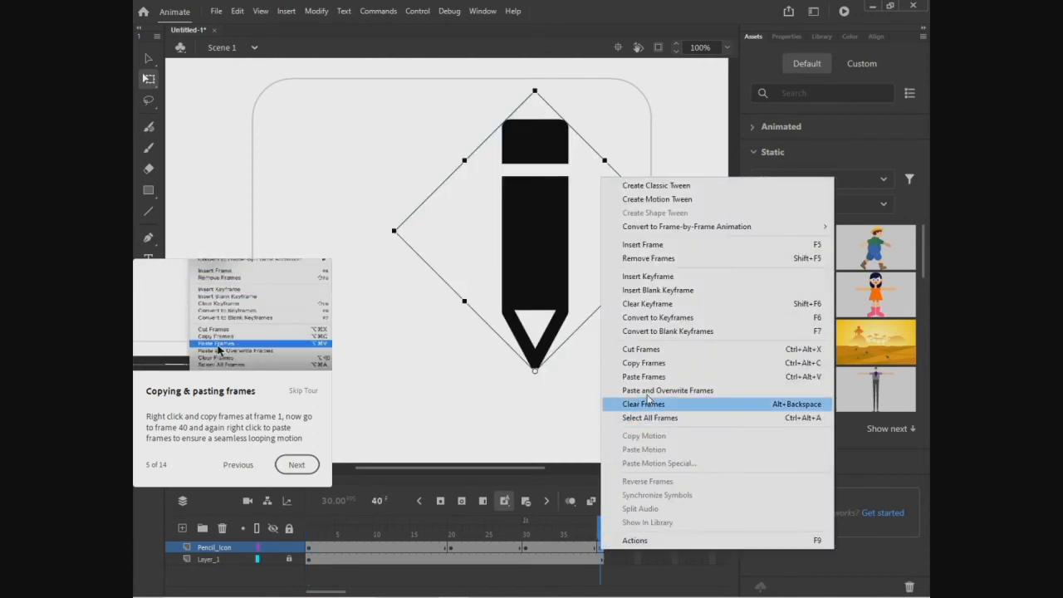
pyautogui.click(654, 377)
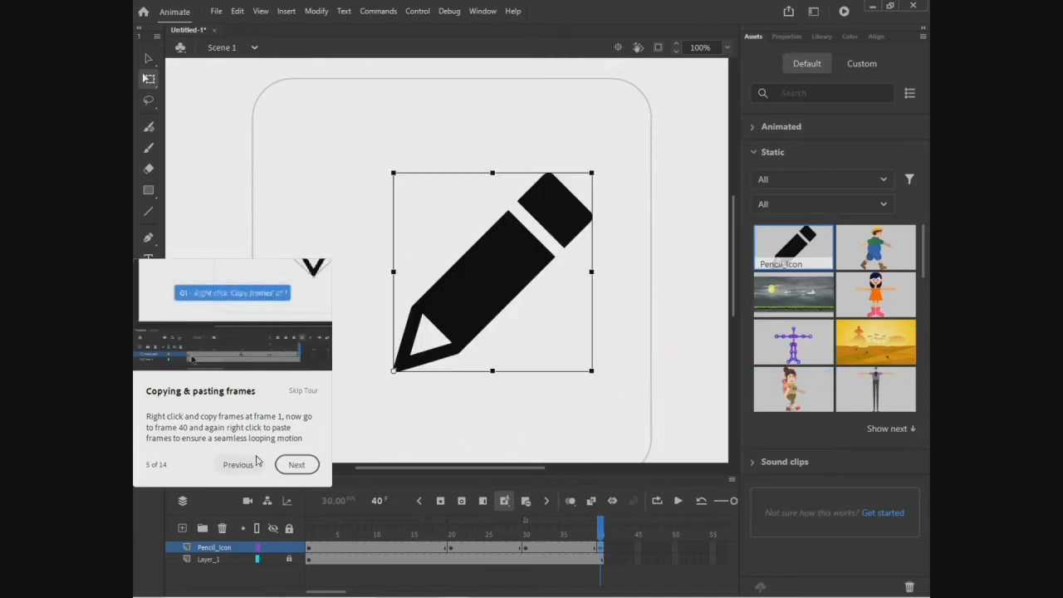
pyautogui.click(315, 470)
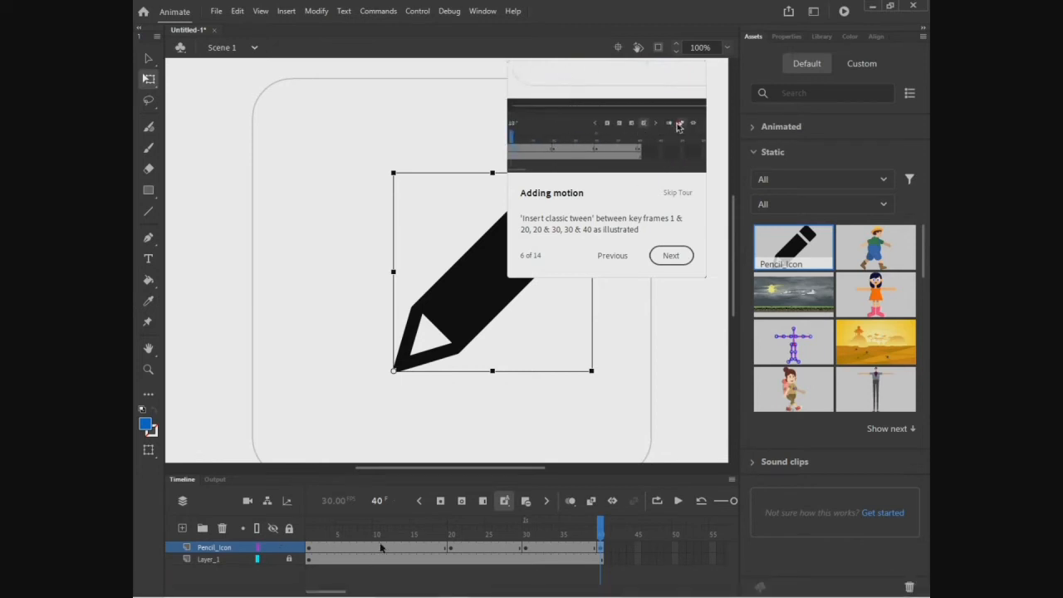
# Insert classic tweens on the Pencil_Icon layer between keyframes 1 and 20, 20 and 30, and 30 and 40.
pyautogui.click(591, 502)
pyautogui.click(489, 548)
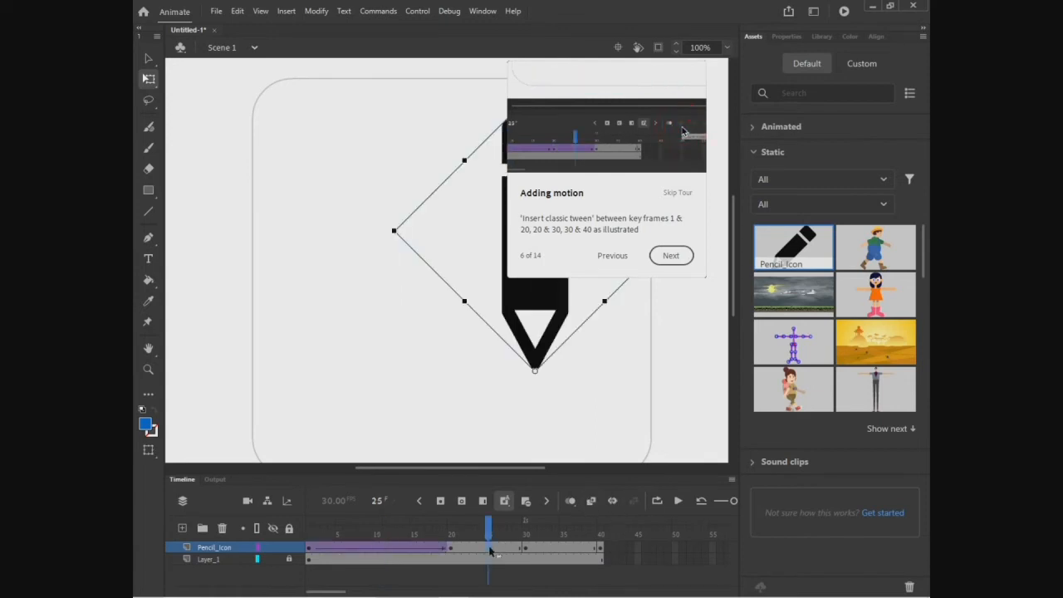
pyautogui.click(591, 502)
pyautogui.click(556, 548)
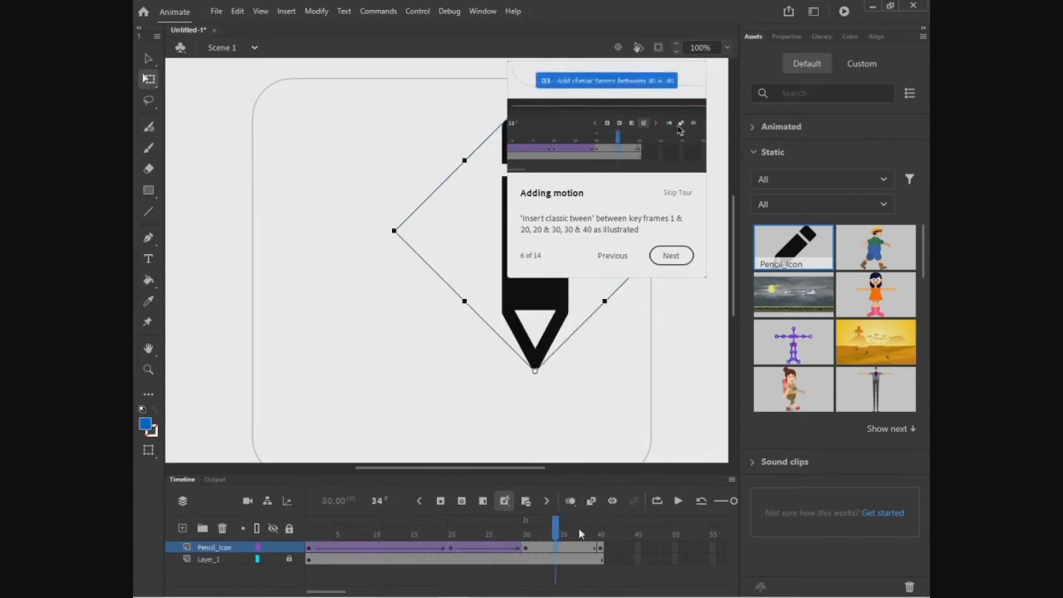
pyautogui.click(590, 502)
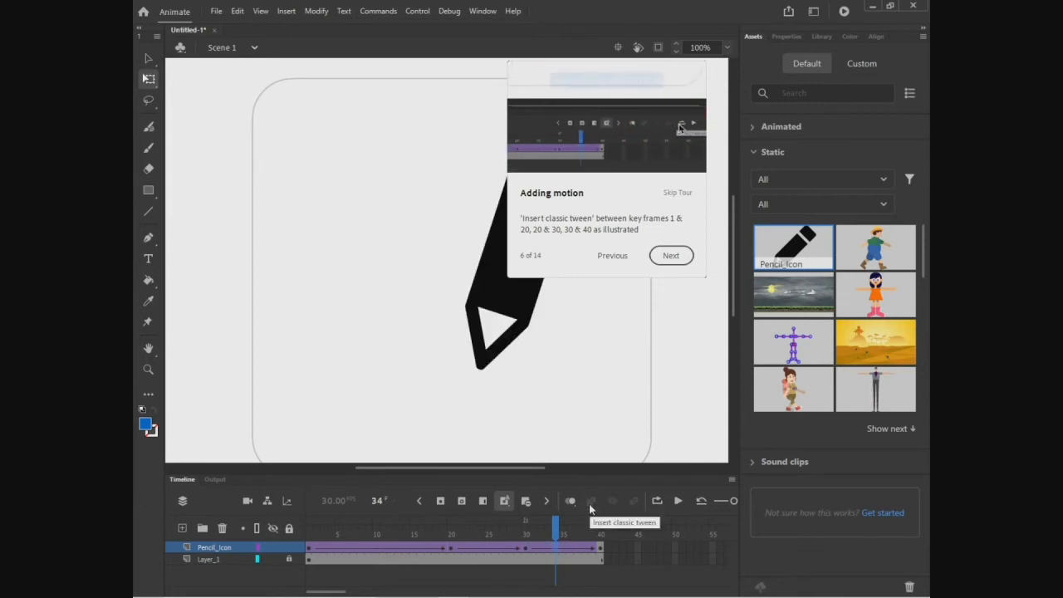
# Play the pencil animation in a loop range starting at frame 1, advance the tutorial to Changing properties, and stop playback.
pyautogui.click(656, 502)
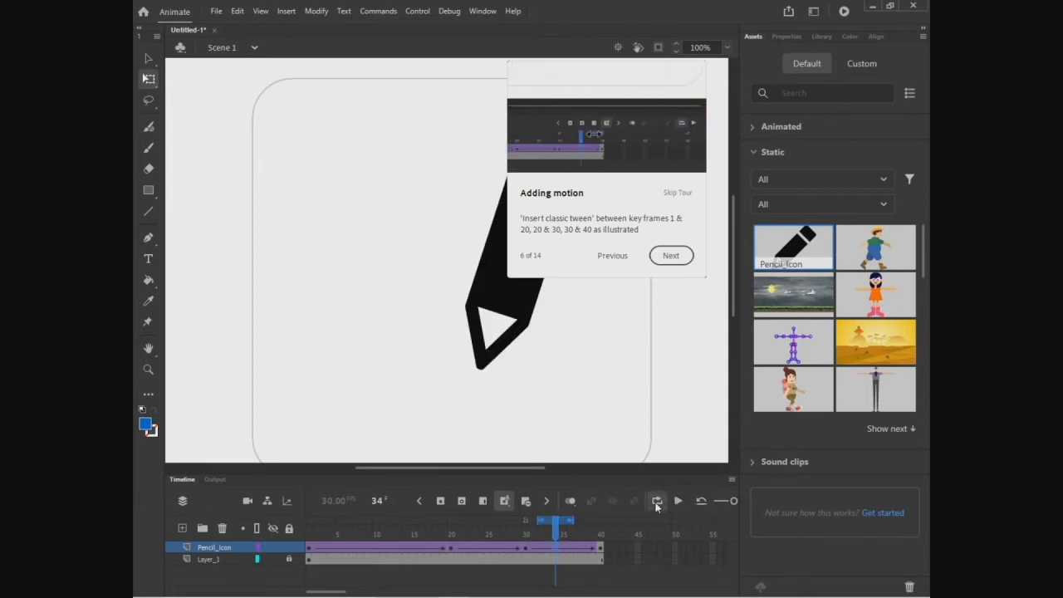
pyautogui.moveTo(492, 519); pyautogui.dragTo(306, 520)
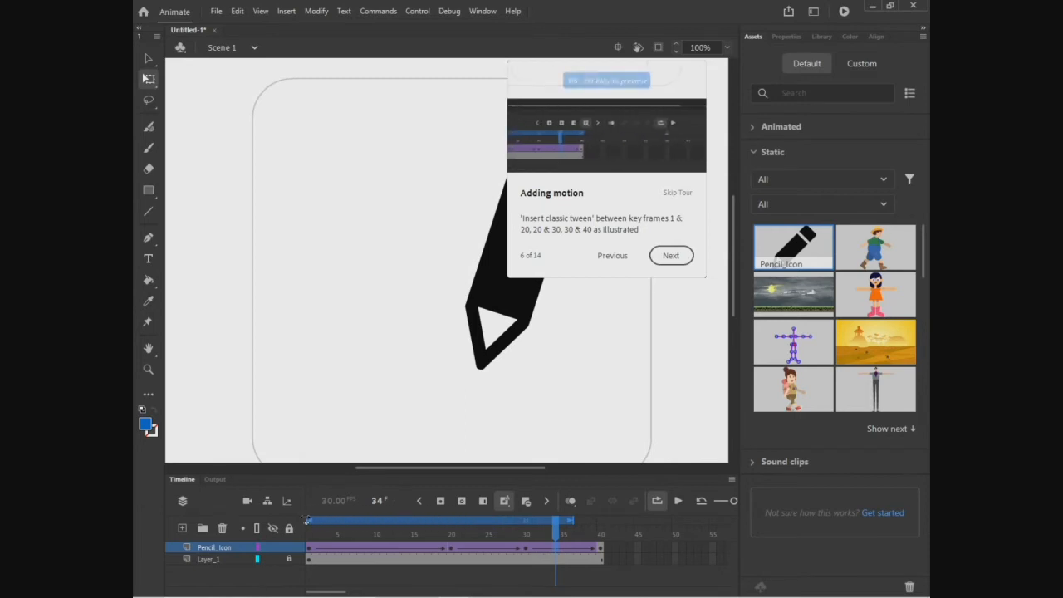
pyautogui.click(678, 501)
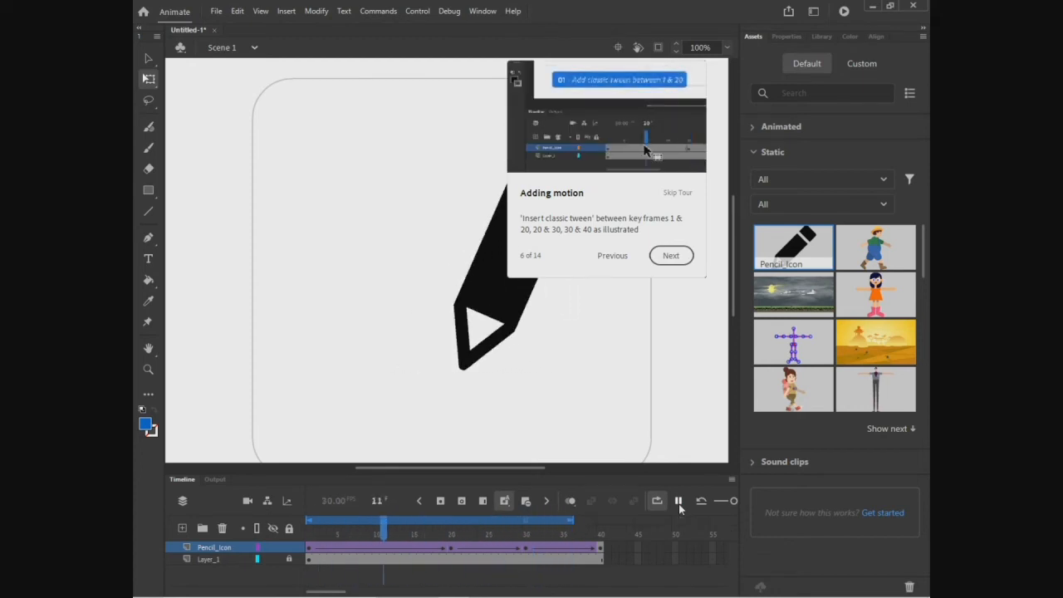
pyautogui.click(689, 260)
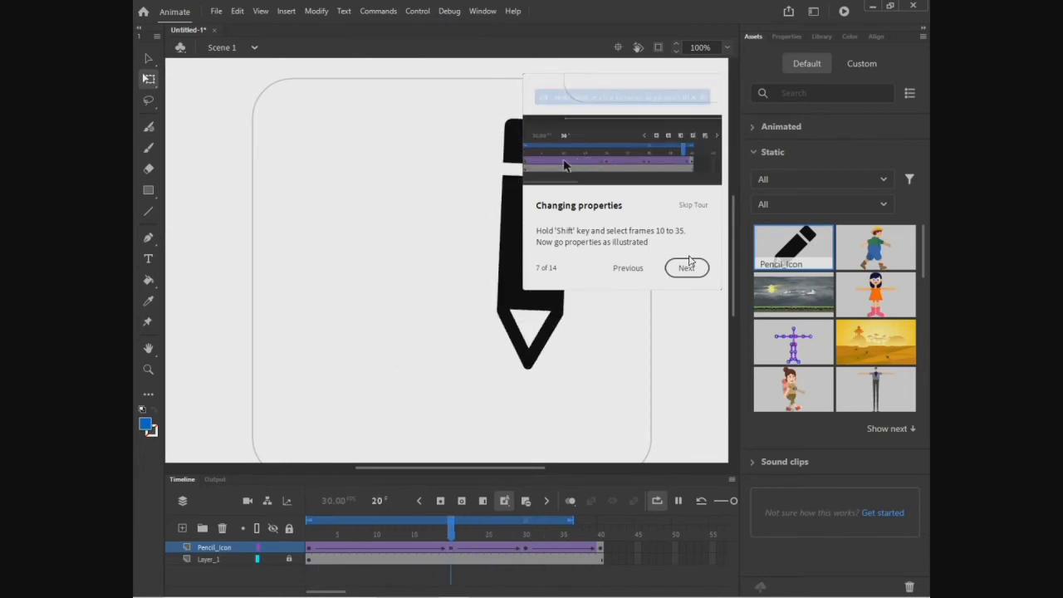
pyautogui.click(679, 501)
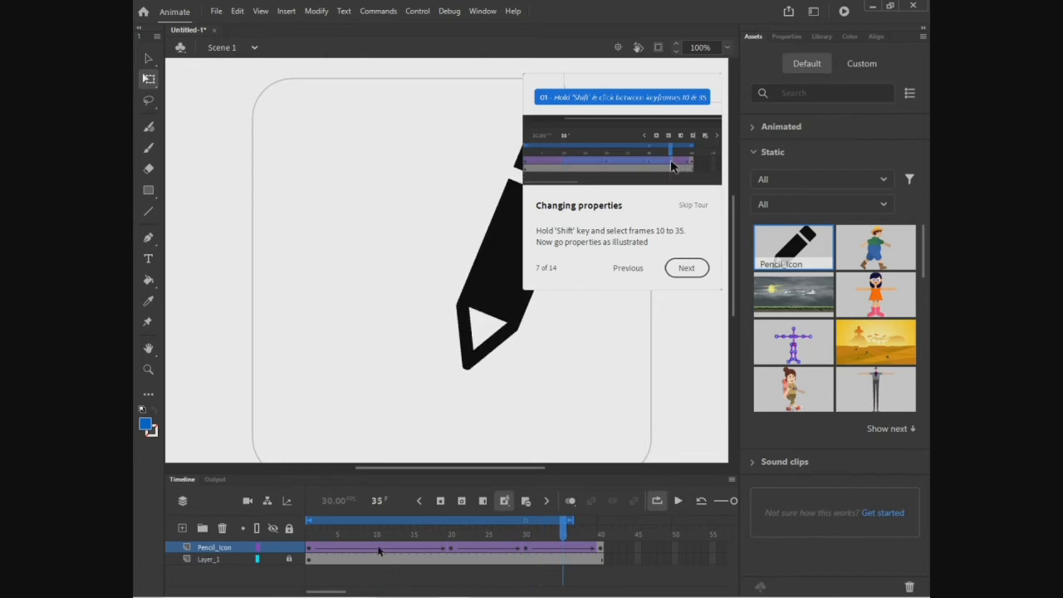
# Select Pencil_Icon frames 10 to 35 and show their frame properties.
pyautogui.click(378, 548)
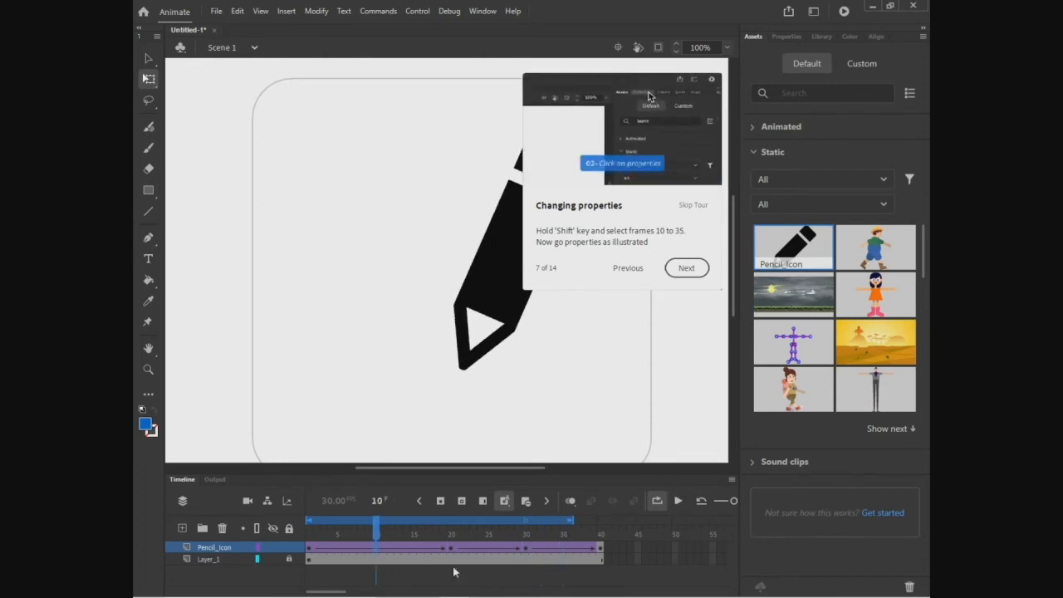
pyautogui.keyDown('shift'); pyautogui.click(561, 548); pyautogui.keyUp('shift')
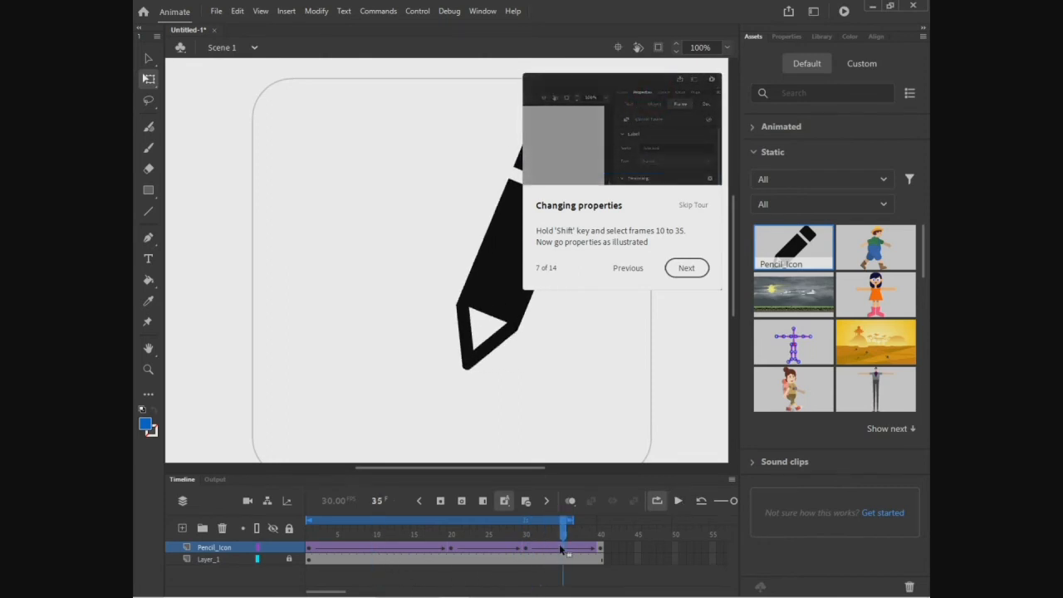
pyautogui.click(379, 548)
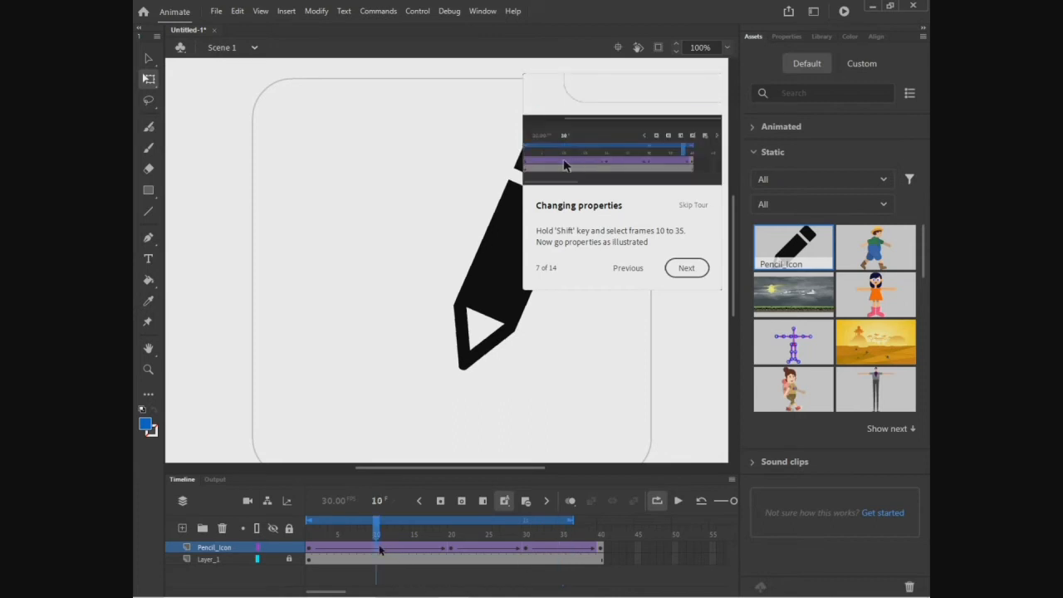
pyautogui.keyDown('shift'); pyautogui.click(563, 548); pyautogui.keyUp('shift')
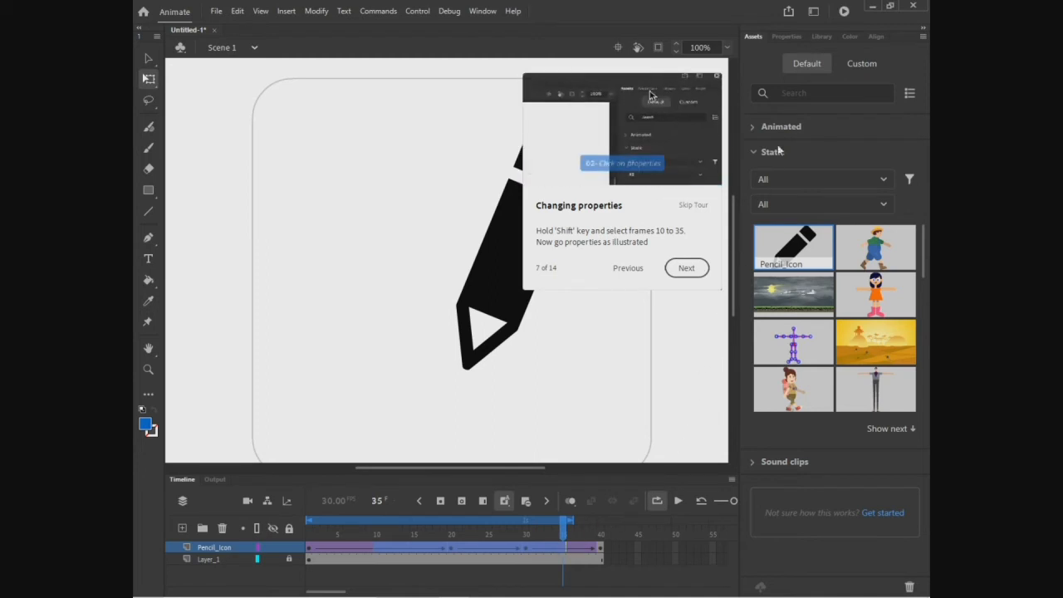
pyautogui.click(787, 37)
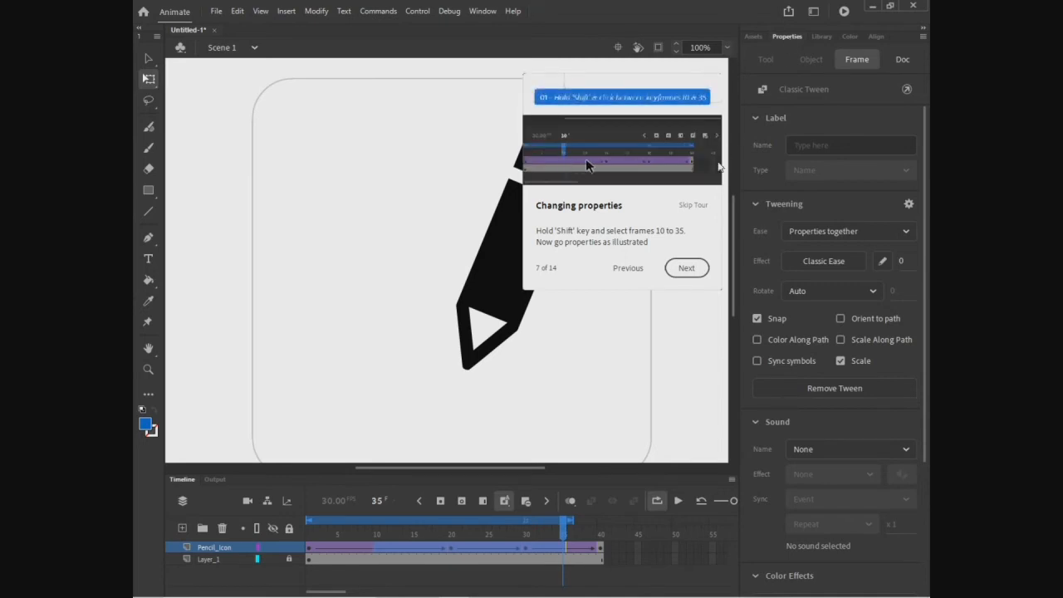
# Advance the tutorial to Adding physics and try to apply the Quart ease-out to the selected Pencil_Icon frames, checking it in playback.
pyautogui.click(686, 269)
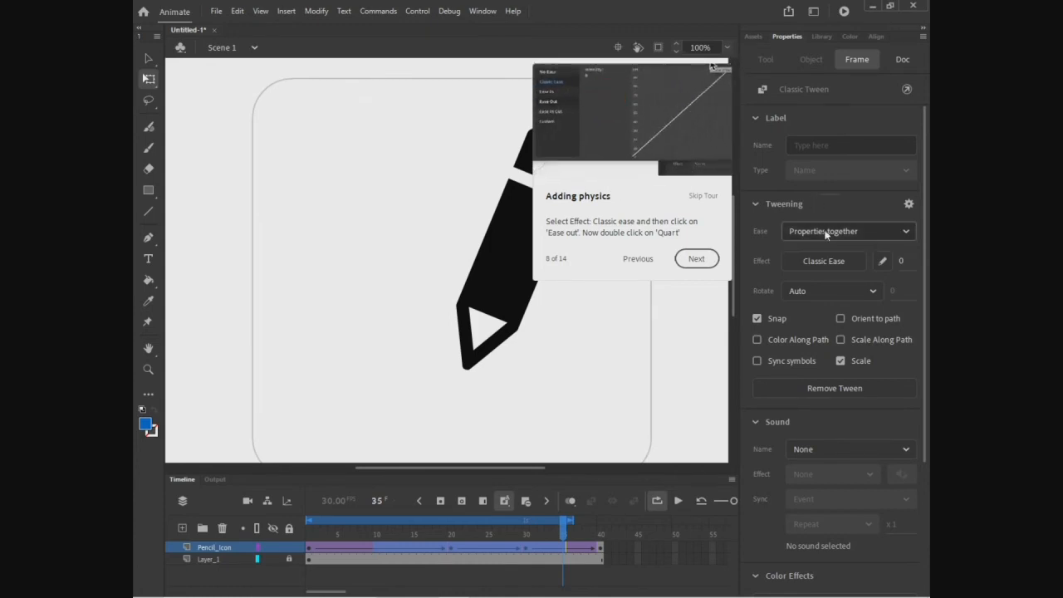
pyautogui.click(860, 262)
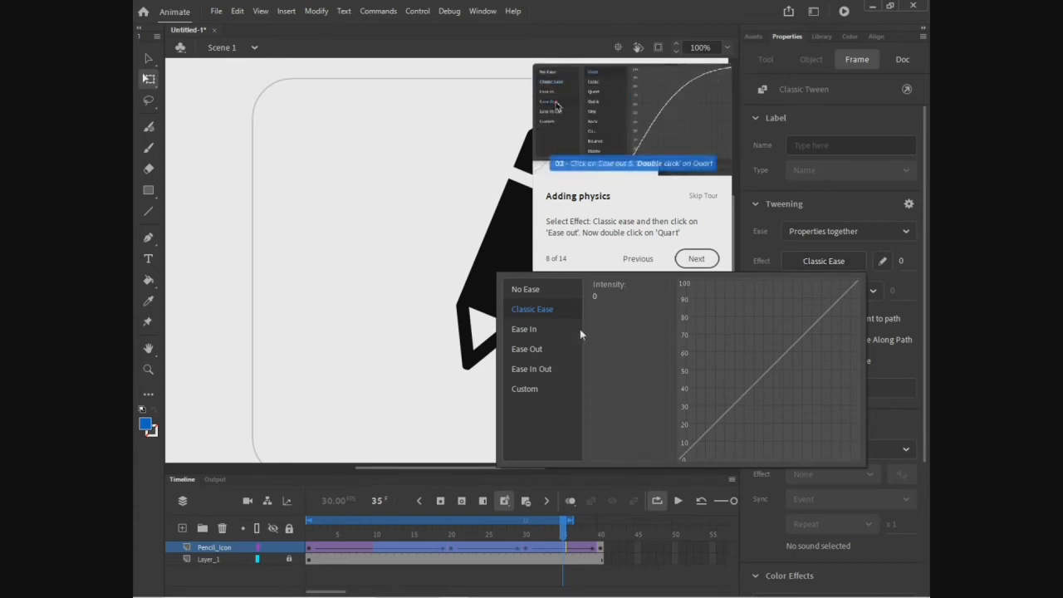
pyautogui.click(533, 349)
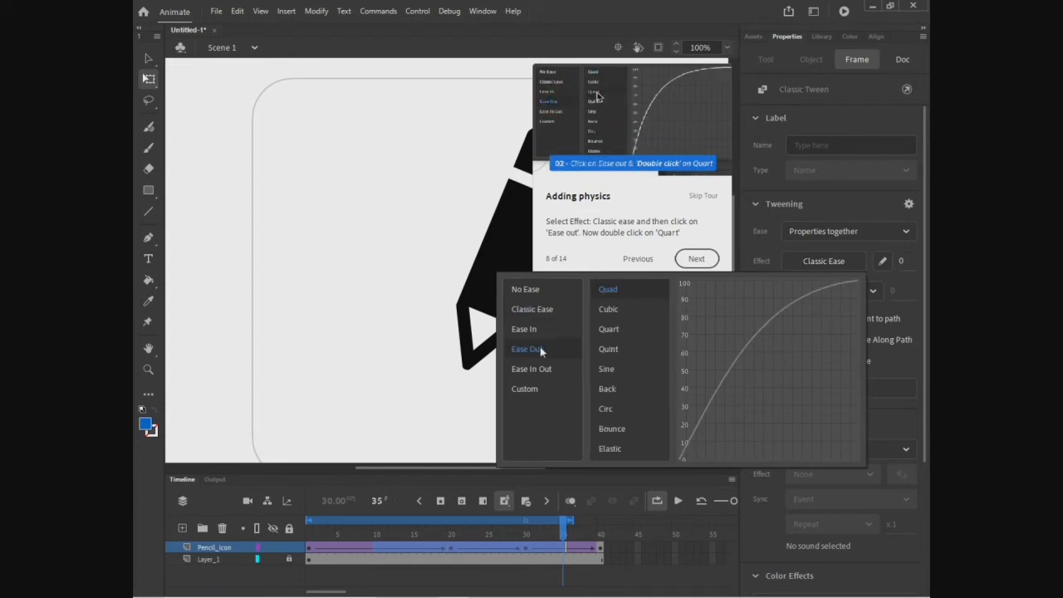
pyautogui.click(614, 333)
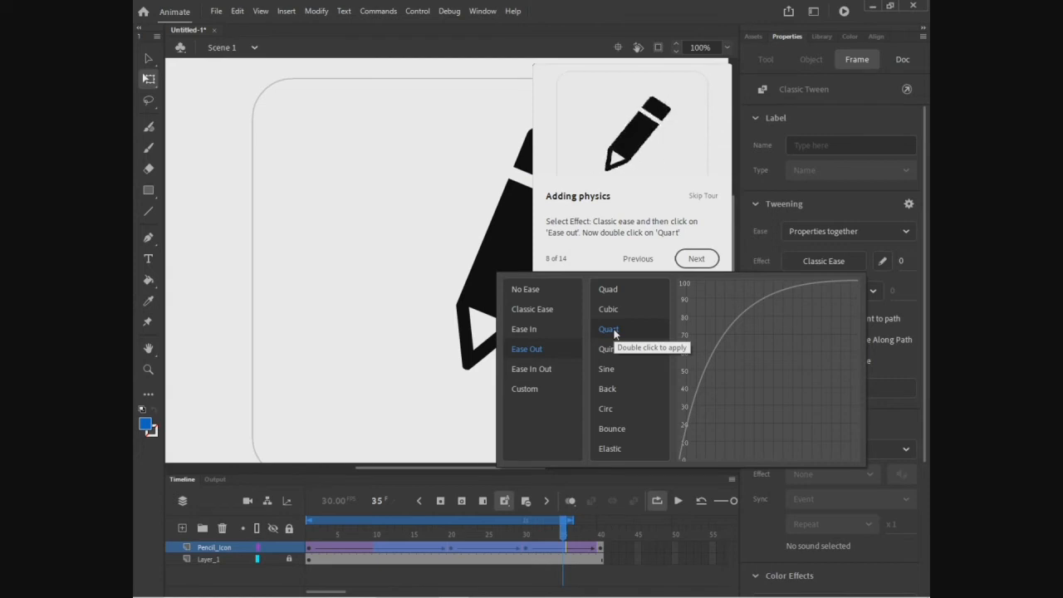
pyautogui.click(678, 501)
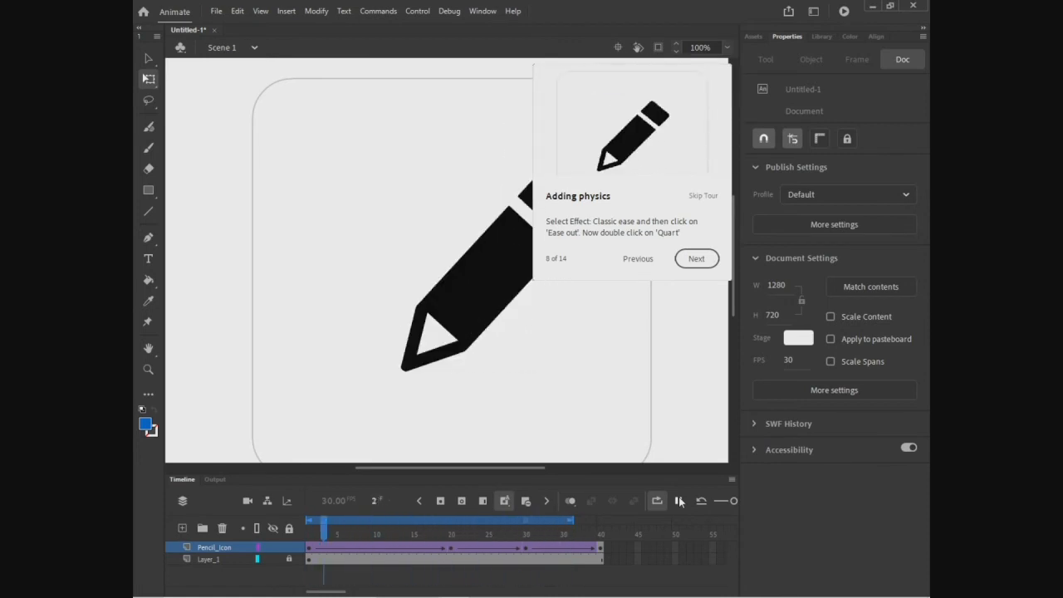
pyautogui.click(679, 501)
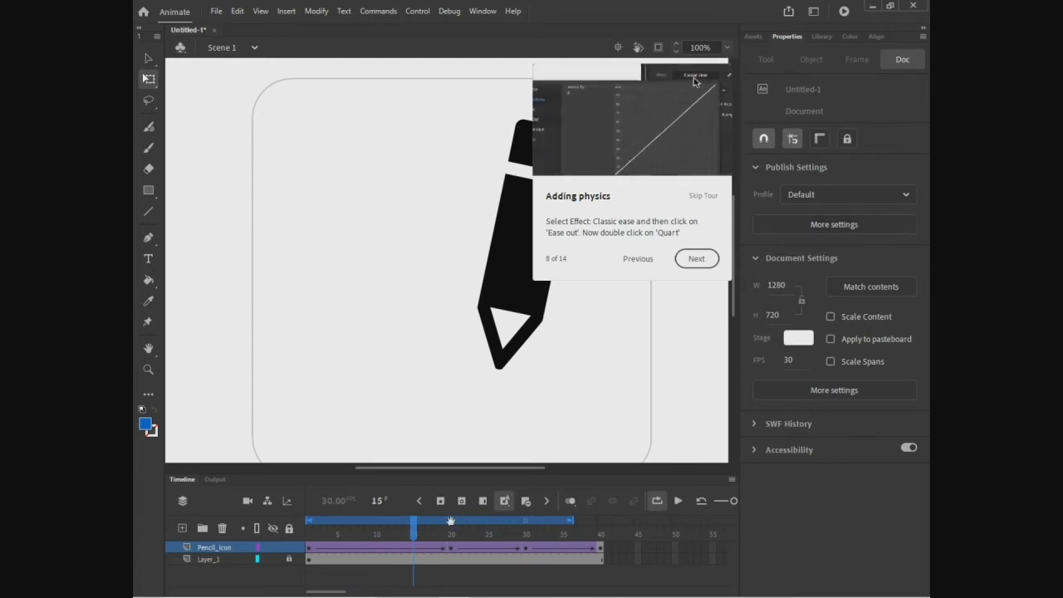
# Select Pencil_Icon frames 12 to 35 and apply the Quart Ease-Out effect to their classic tweens.
pyautogui.click(390, 552)
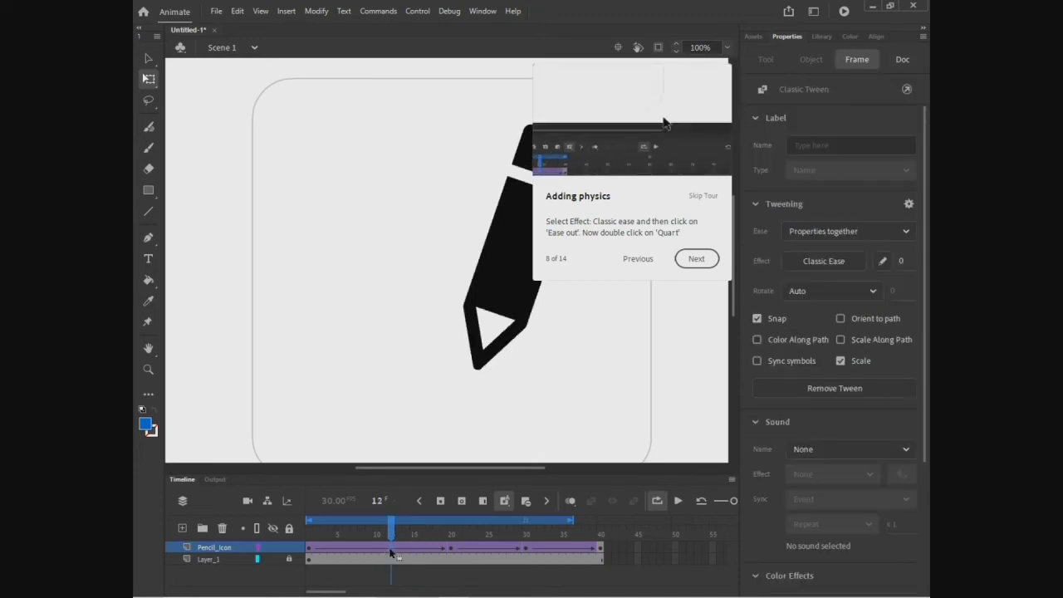
pyautogui.click(566, 550)
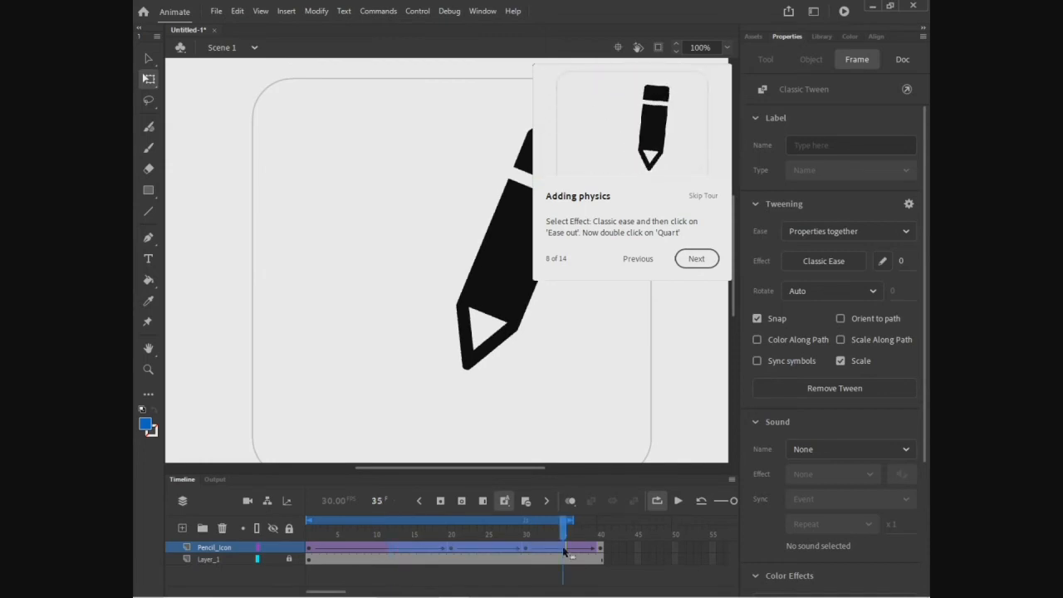
pyautogui.click(823, 261)
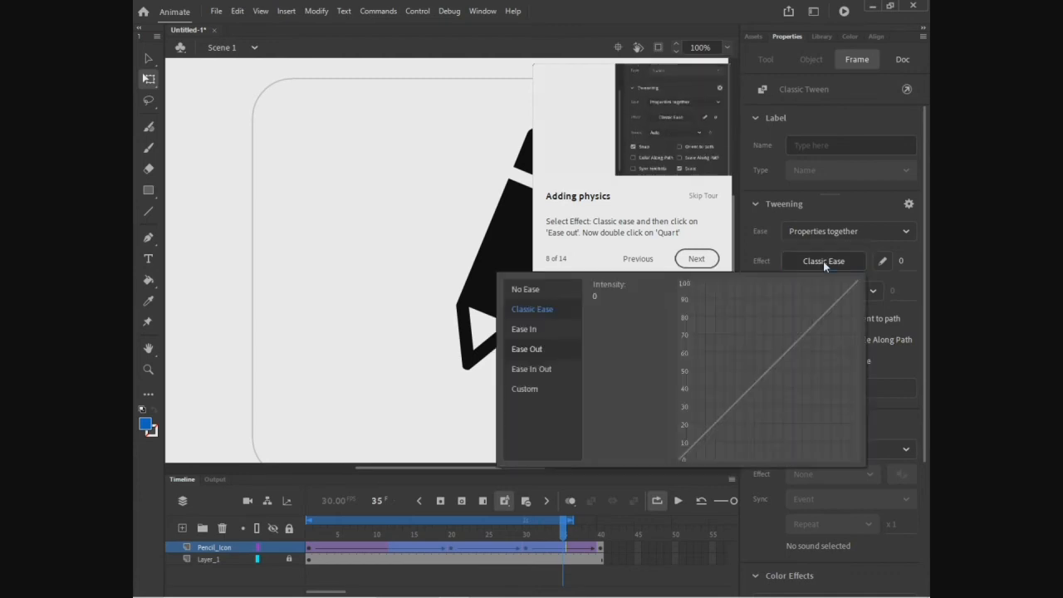
pyautogui.click(541, 349)
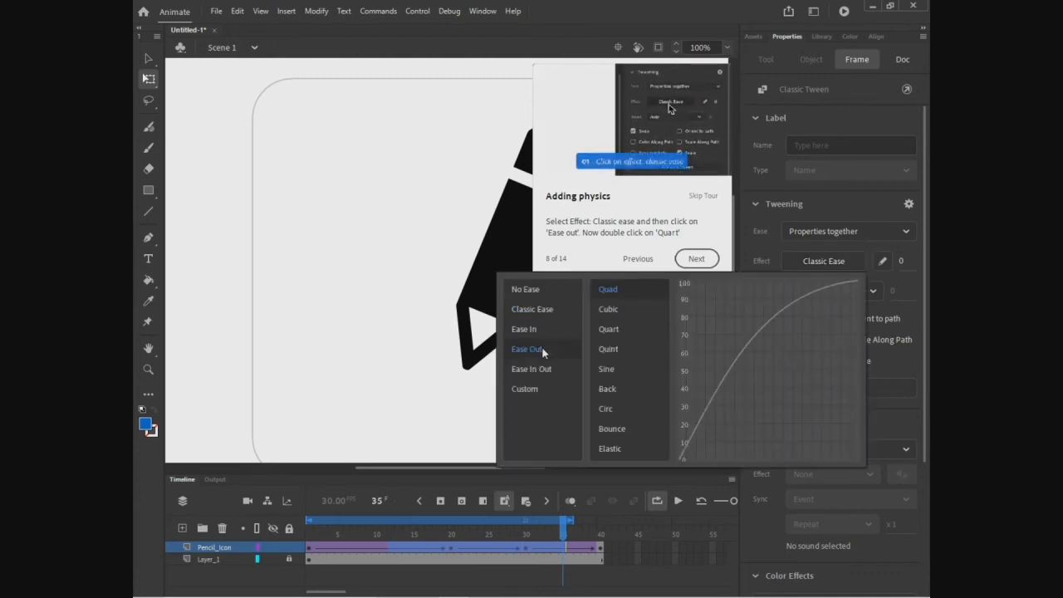
pyautogui.doubleClick(614, 330)
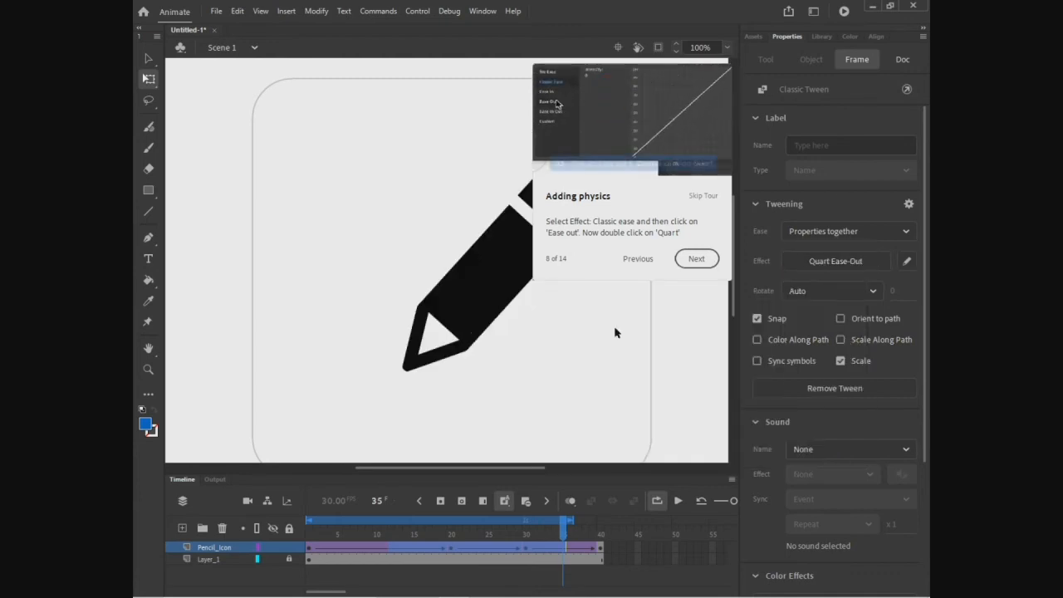
pyautogui.click(822, 261)
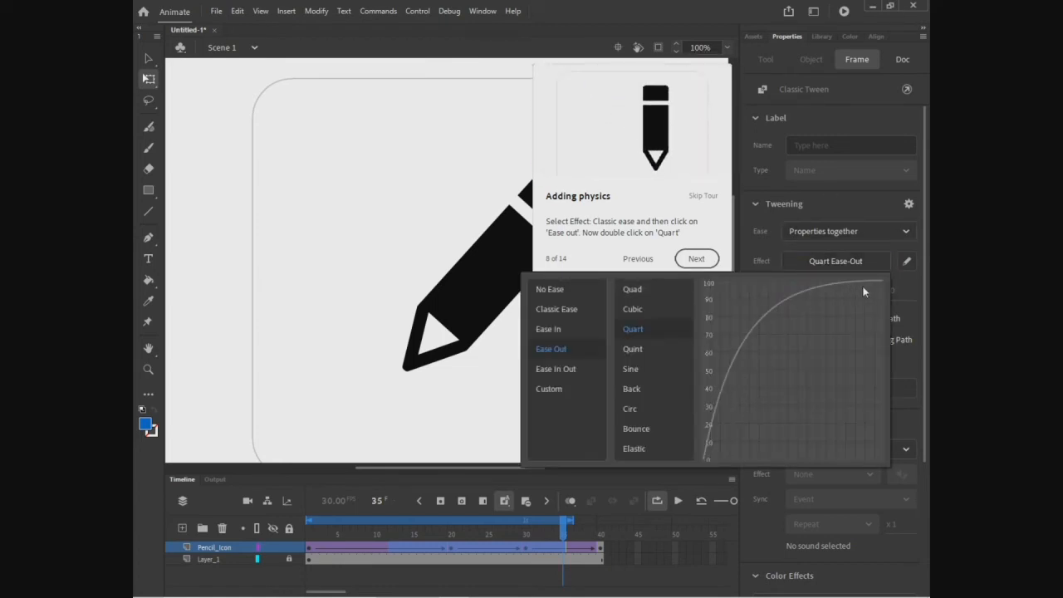
# Play the eased pencil animation, advance the tutorial to Creating the line, and stop playback.
pyautogui.click(678, 500)
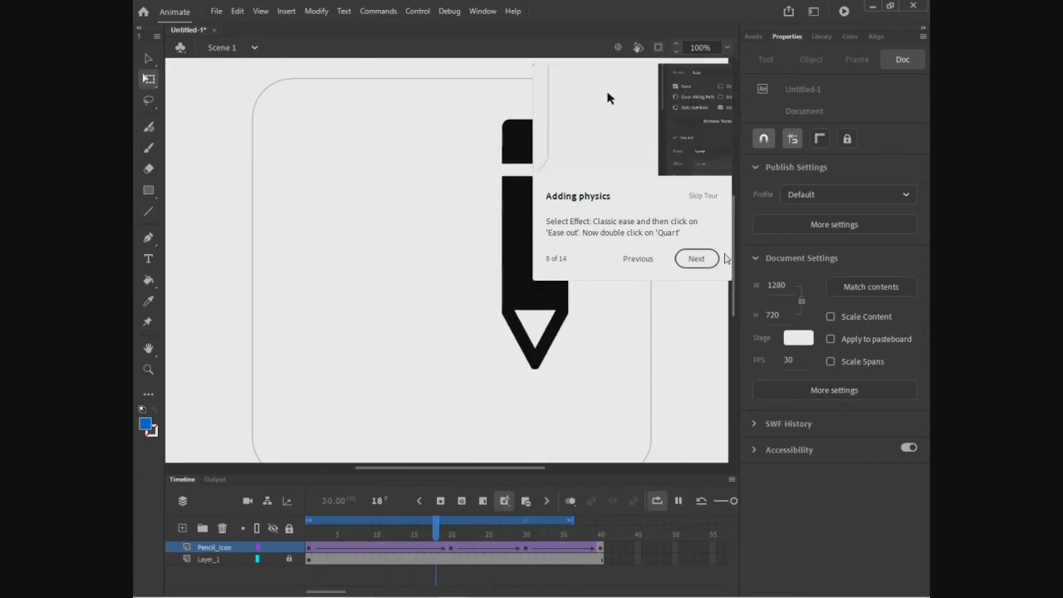
pyautogui.click(712, 260)
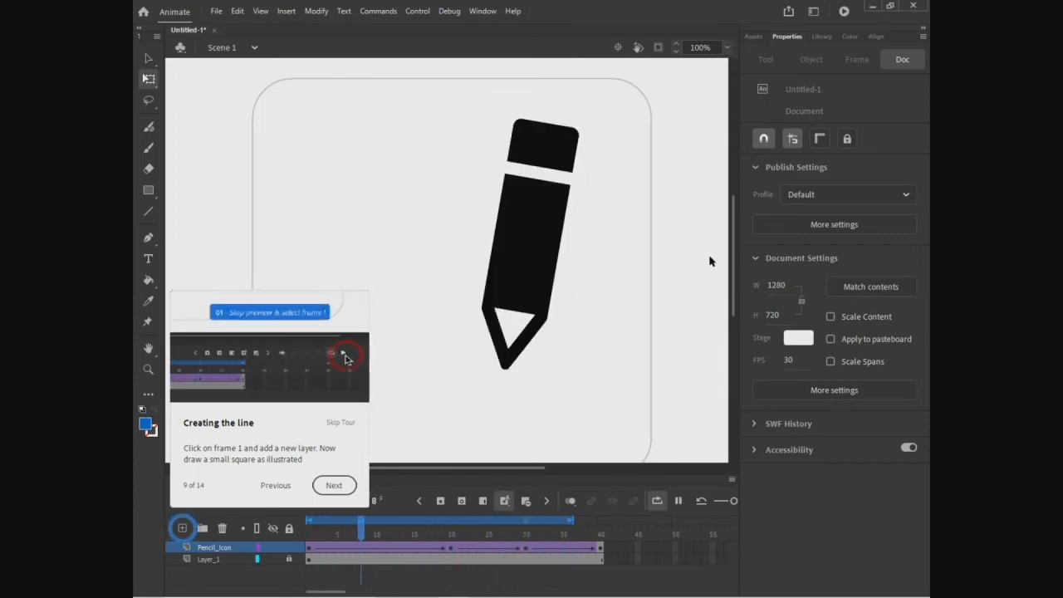
pyautogui.click(678, 501)
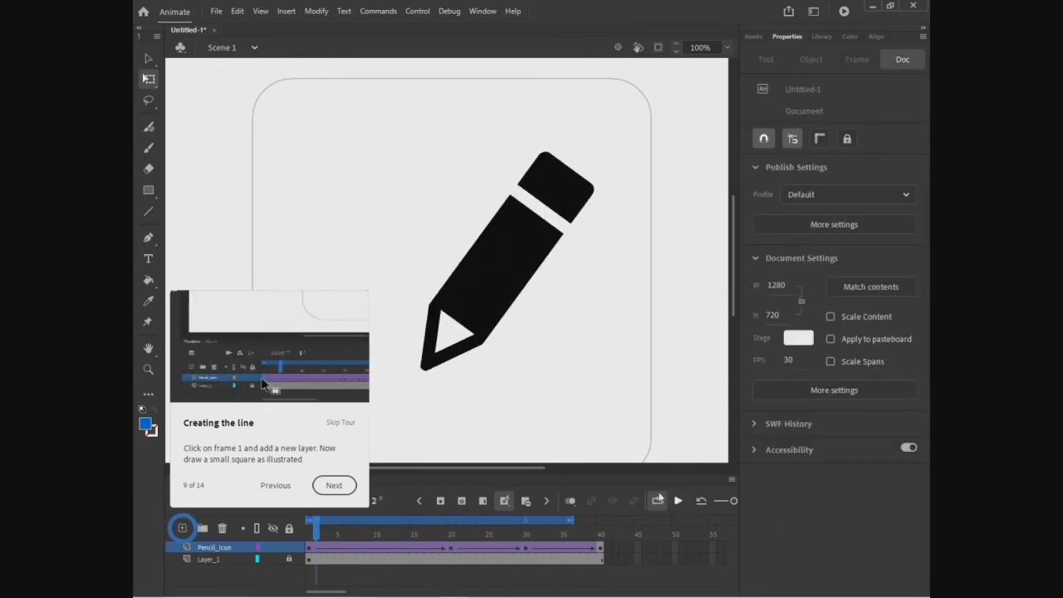
# Add a new layer above Pencil_Icon with frame 1 selected, and delete the surplus extra layer.
pyautogui.click(311, 549)
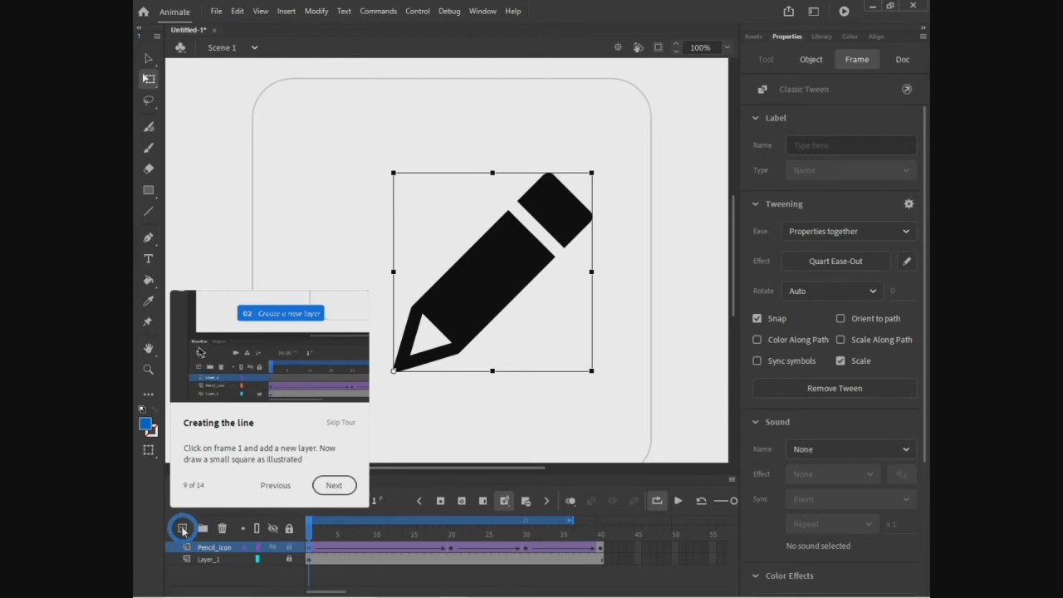
pyautogui.click(183, 529)
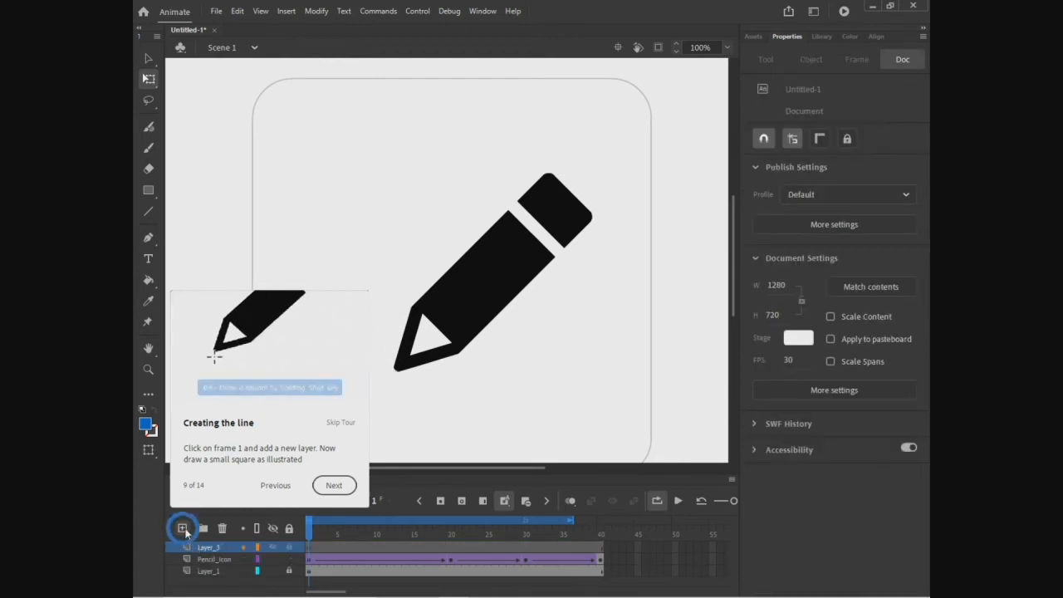
pyautogui.click(183, 529)
pyautogui.rightClick(200, 550)
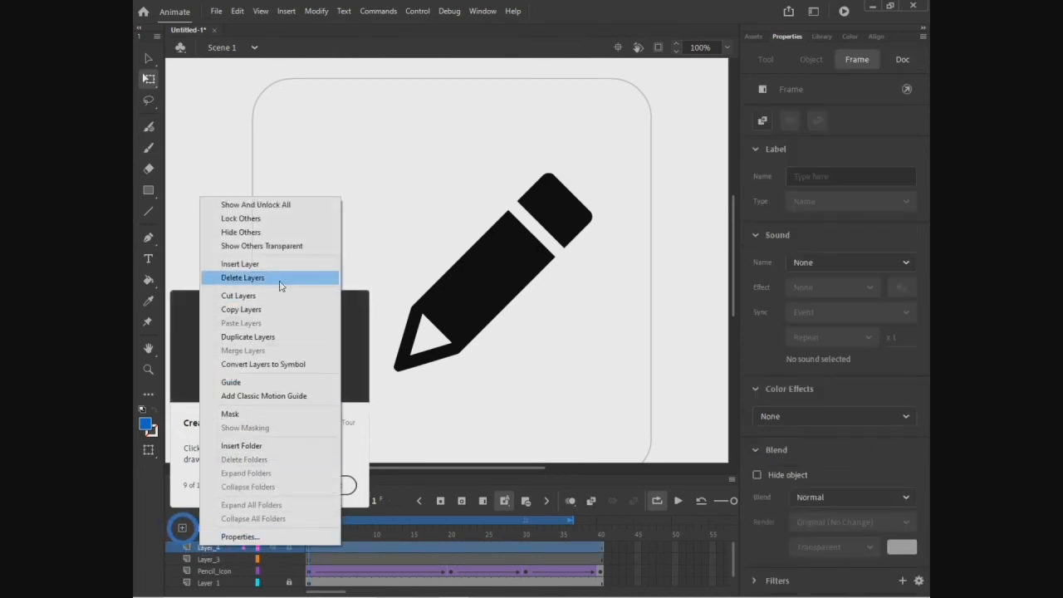
pyautogui.click(243, 277)
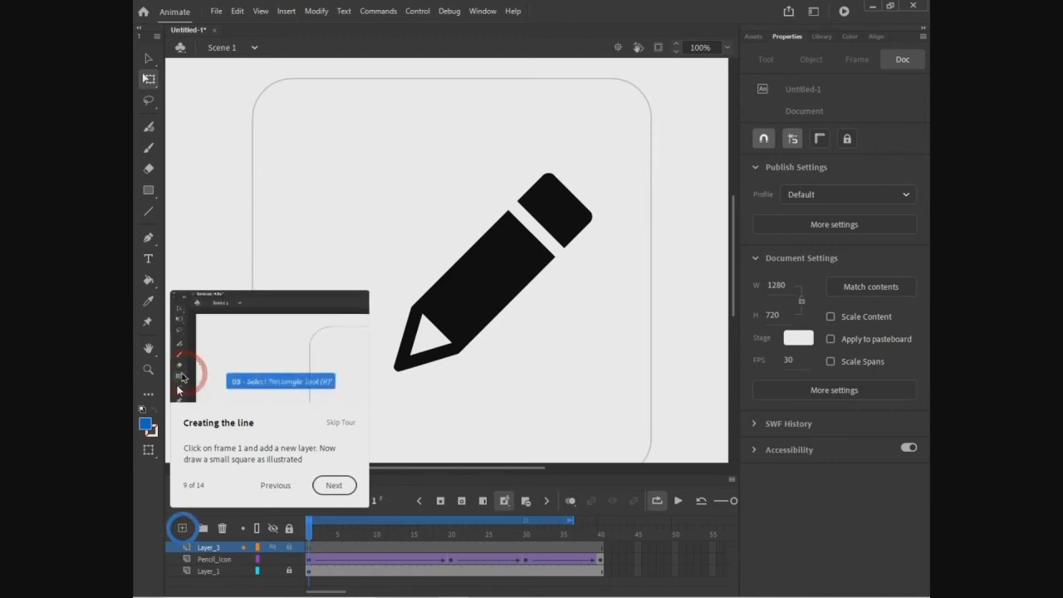
# Draw a blue rectangle about 296 by 131 px below the pencil tip on Layer_3, and advance the tutorial to Setting key poses during playback.
pyautogui.click(148, 191)
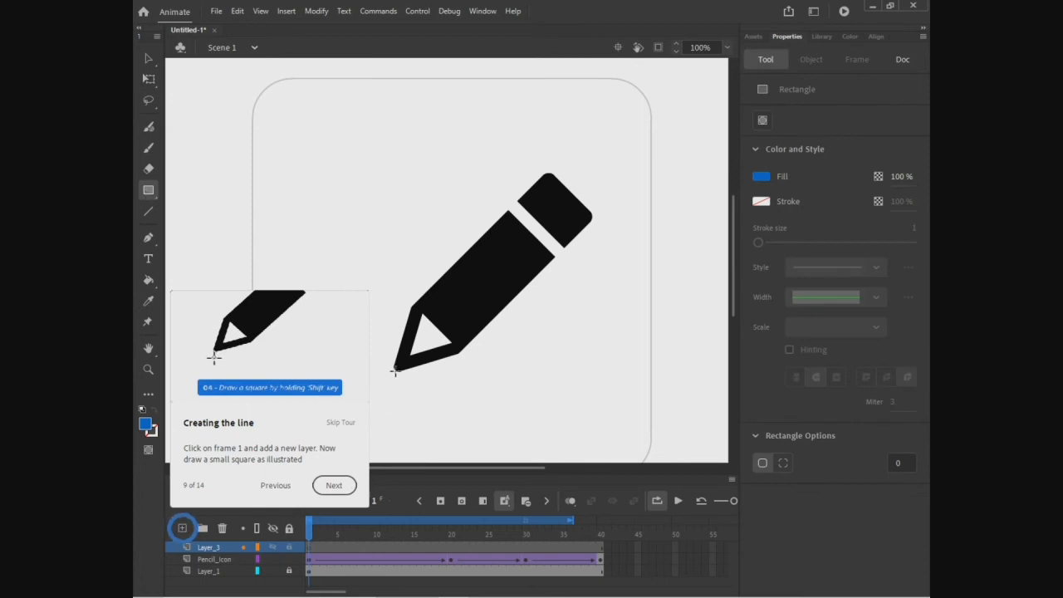
pyautogui.moveTo(394, 373)
pyautogui.mouseDown()
pyautogui.moveTo(491, 450)
pyautogui.moveTo(598, 458)
pyautogui.moveTo(580, 455)
pyautogui.mouseUp()
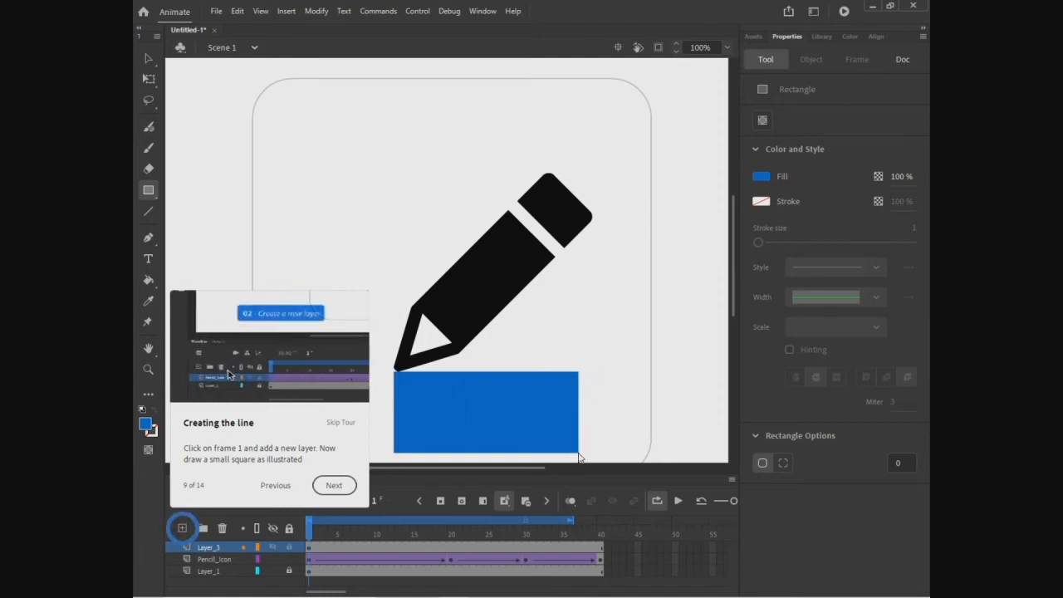
pyautogui.click(679, 502)
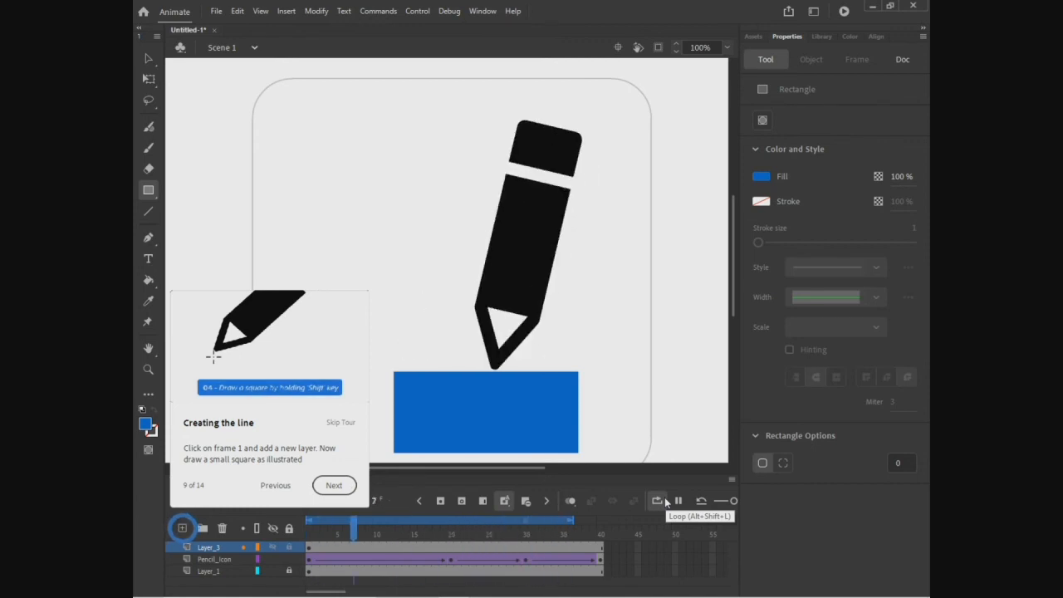
pyautogui.click(334, 484)
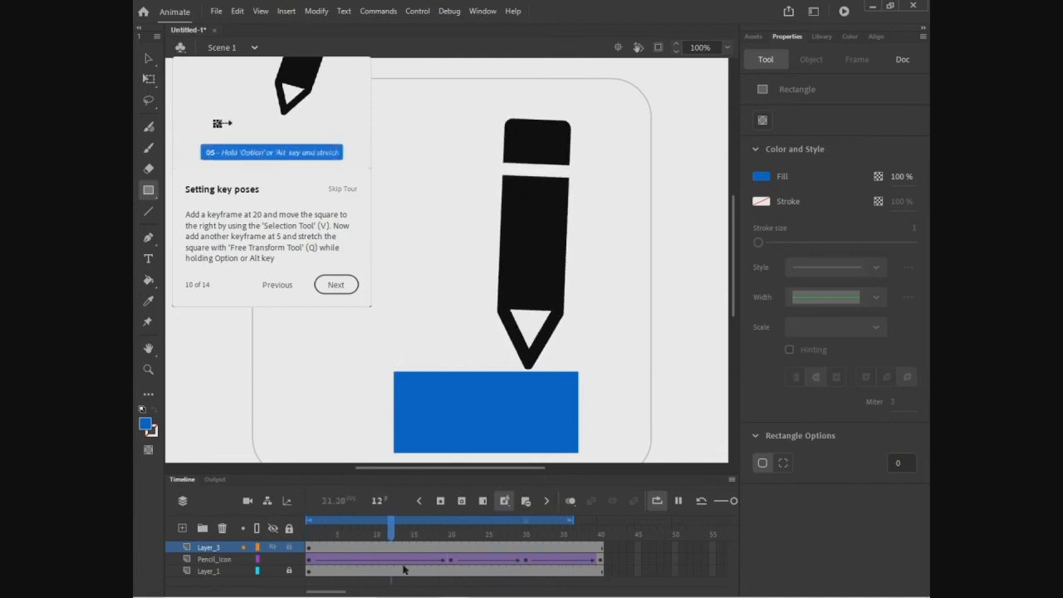
# Insert a keyframe at frame 20 on Layer_3 and move the blue rectangle right to about X 722.
pyautogui.click(452, 548)
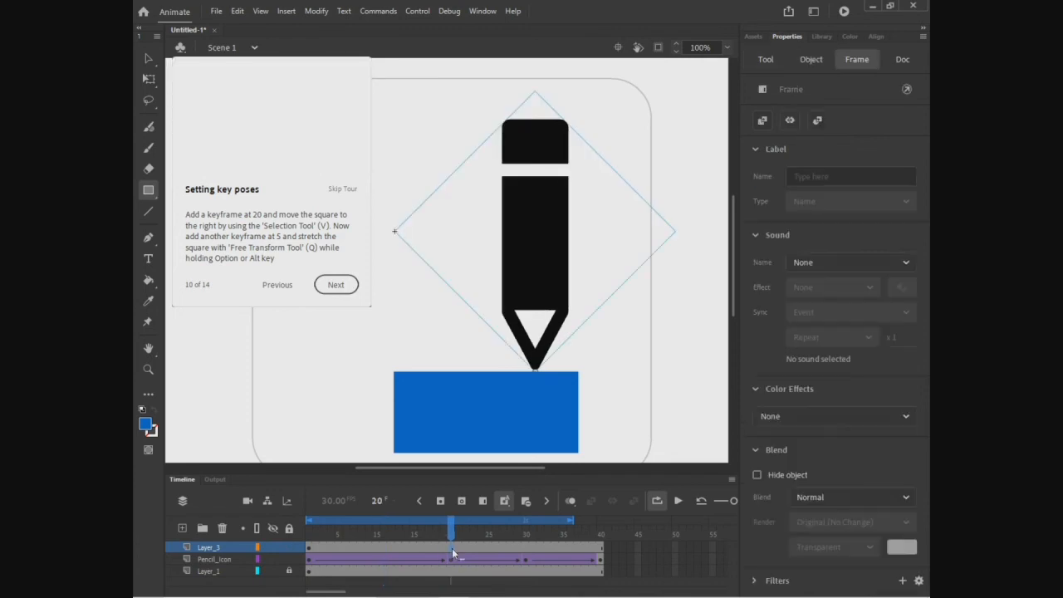
pyautogui.rightClick(451, 549)
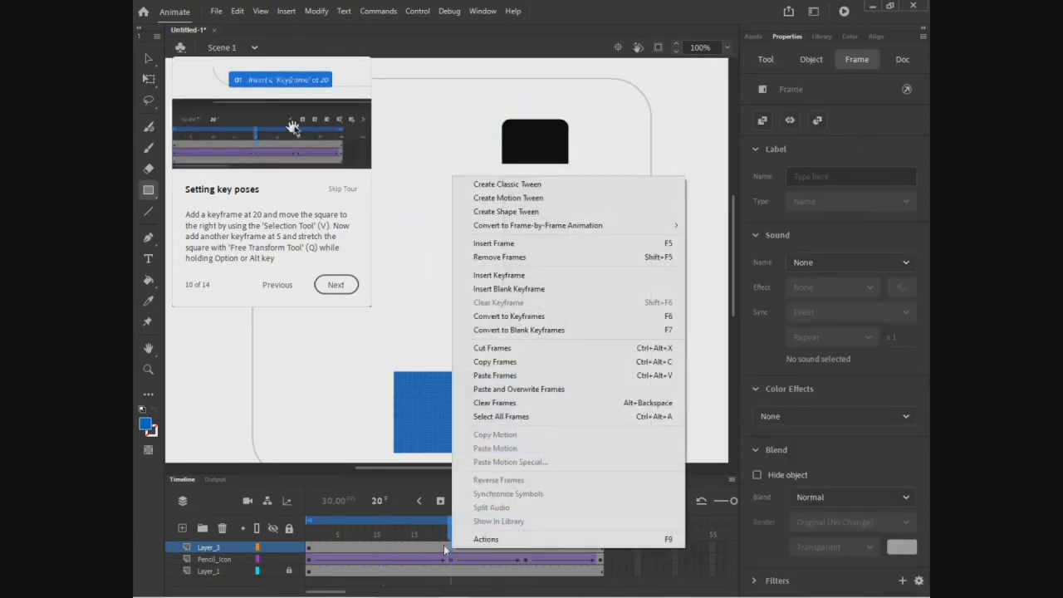
pyautogui.click(408, 482)
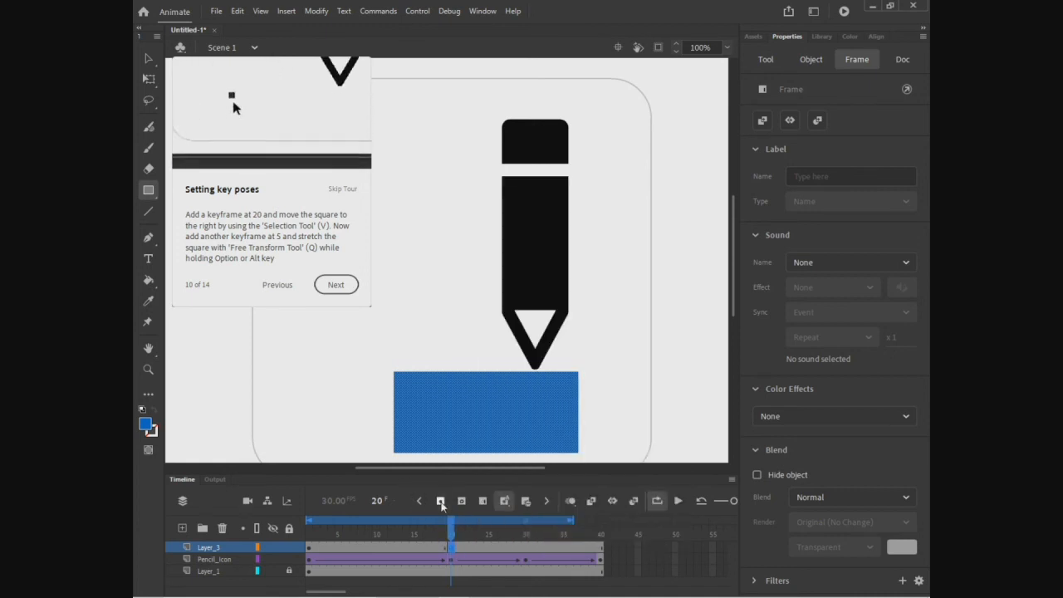
pyautogui.click(147, 62)
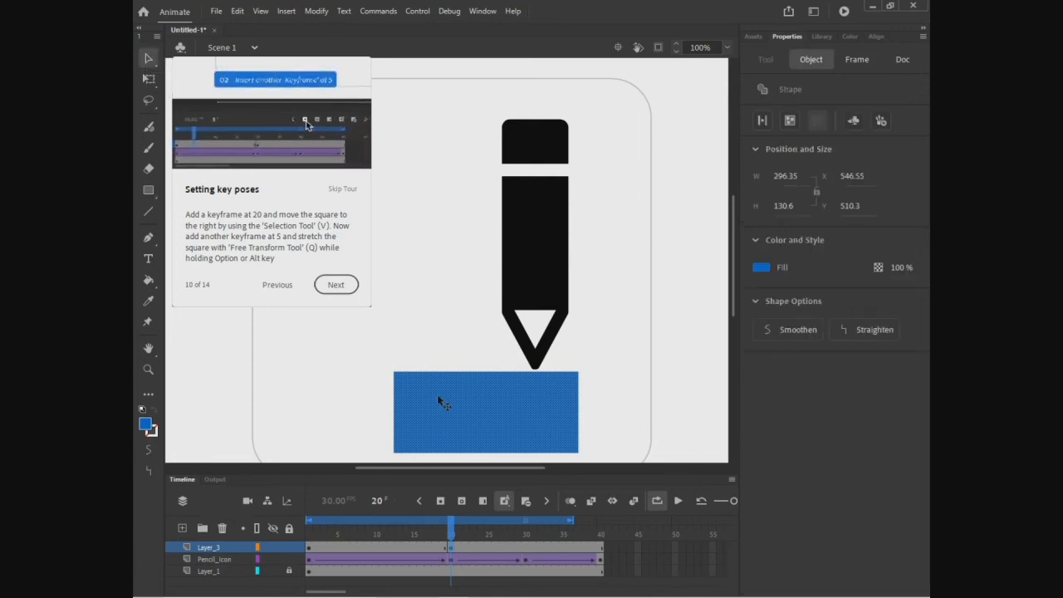
pyautogui.moveTo(429, 393); pyautogui.dragTo(536, 402)
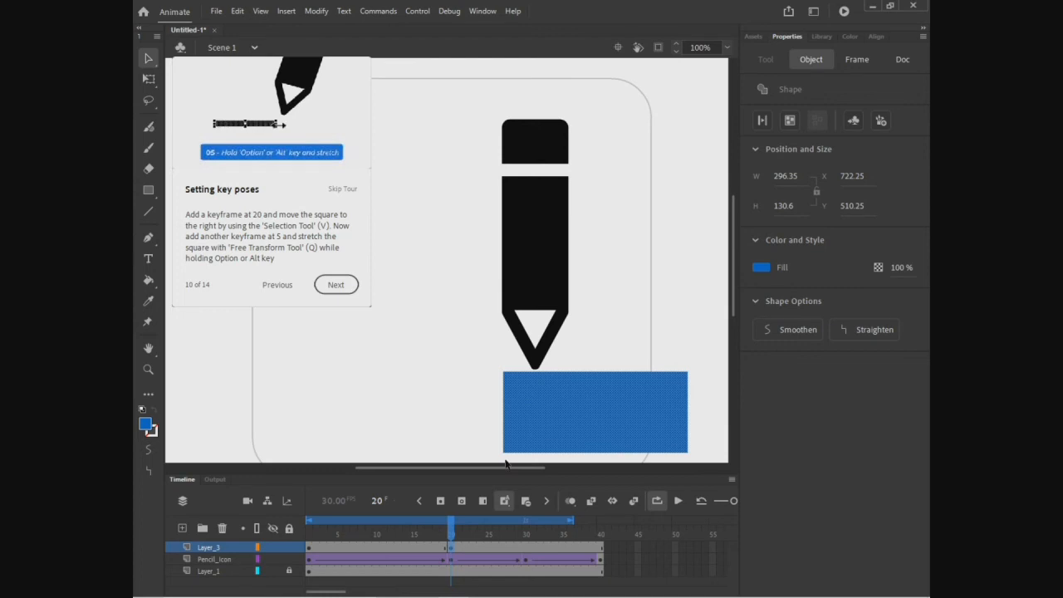
# Insert a keyframe at frame 5 on Layer_3 and narrow the blue rectangle from its right side to about 146 px wide.
pyautogui.click(339, 548)
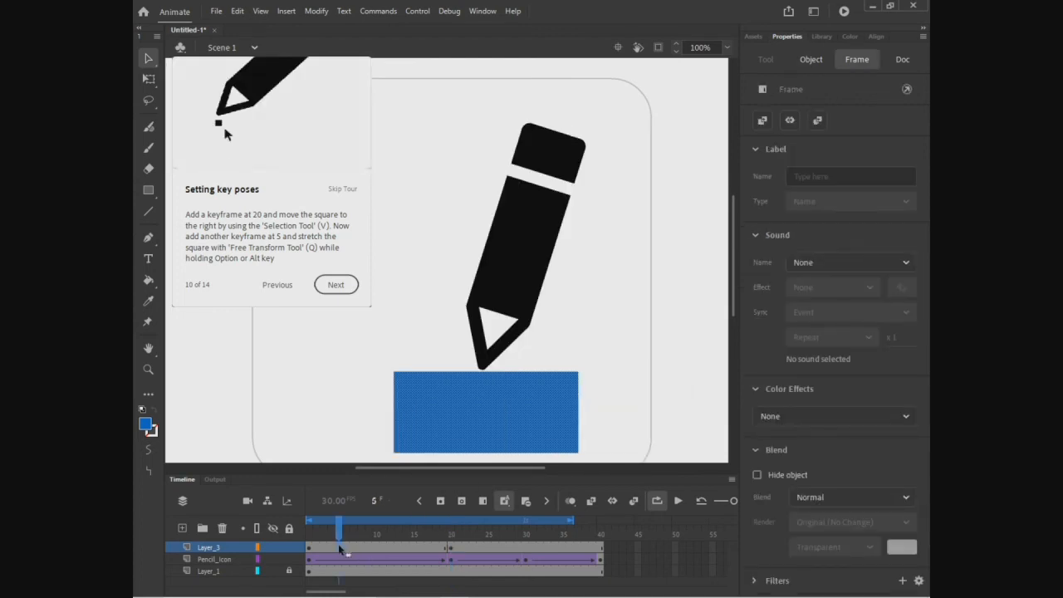
pyautogui.click(442, 501)
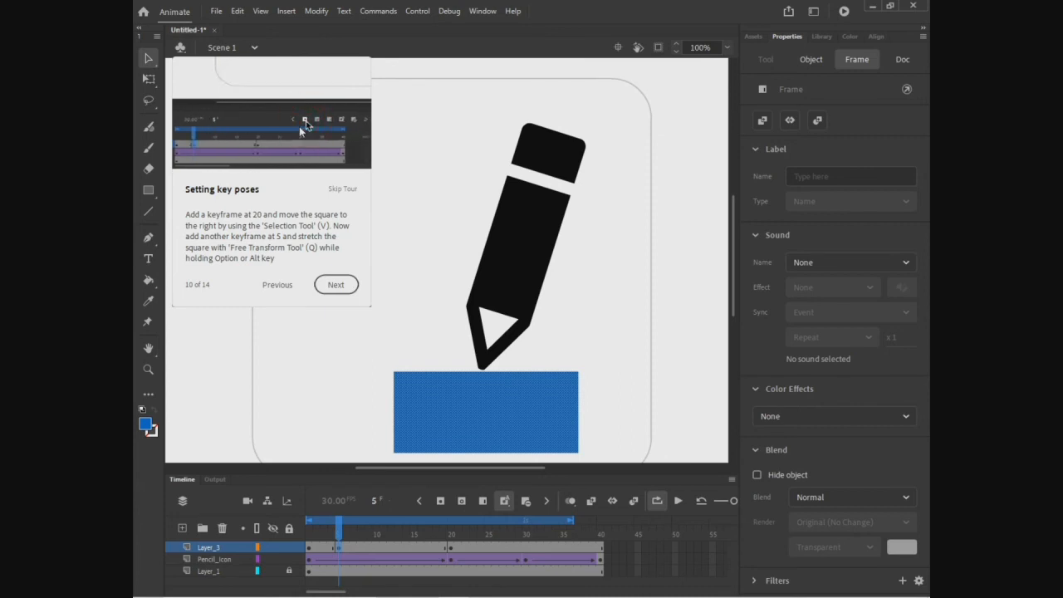
pyautogui.click(149, 78)
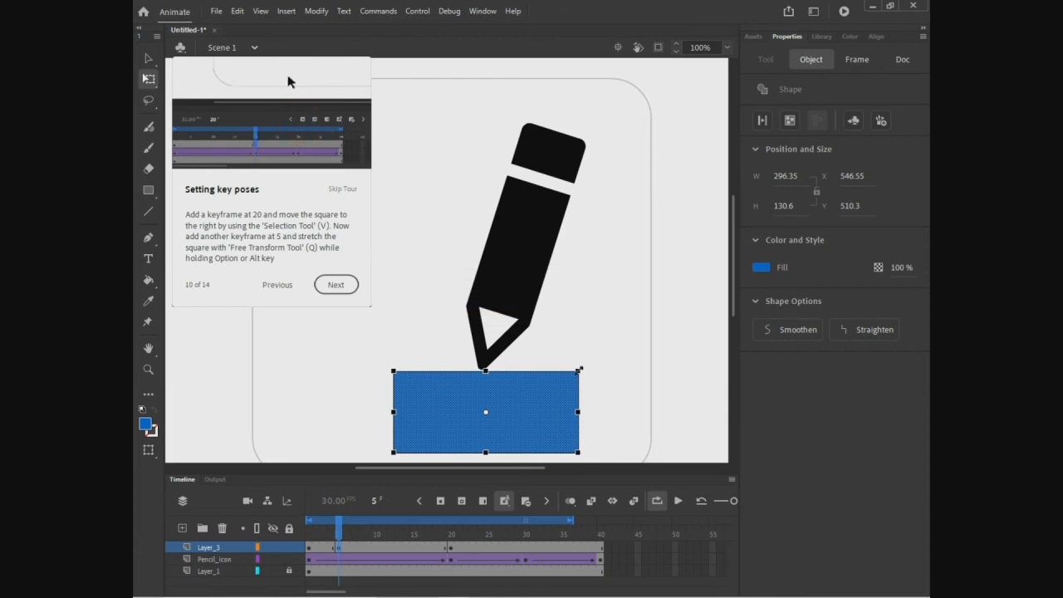
pyautogui.moveTo(579, 369); pyautogui.dragTo(490, 371)
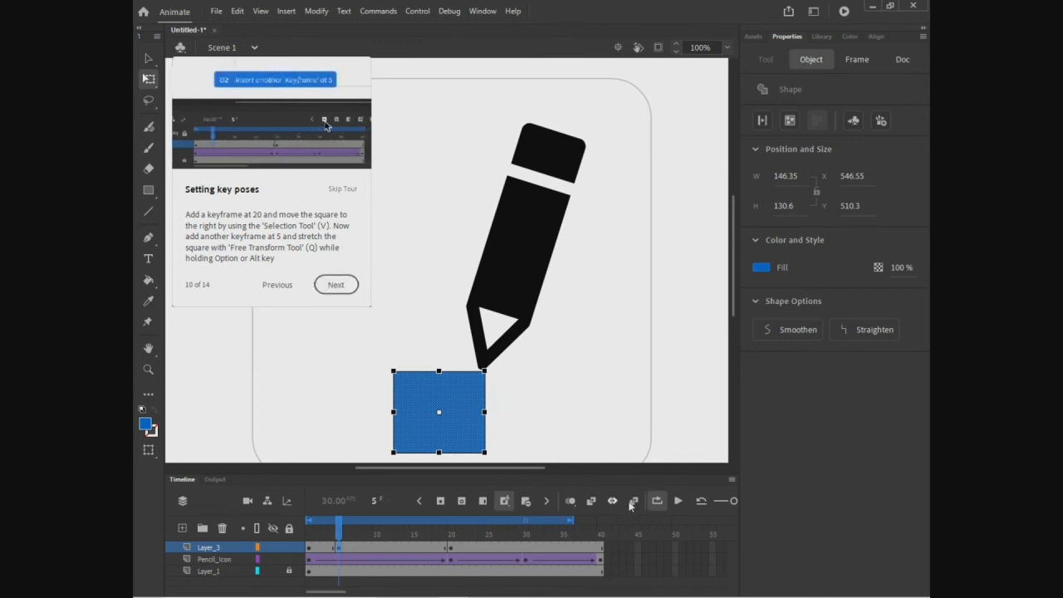
# Play the animation with the rectangle key poses, advance the tutorial to Adding shape tween, and stop playback.
pyautogui.click(678, 500)
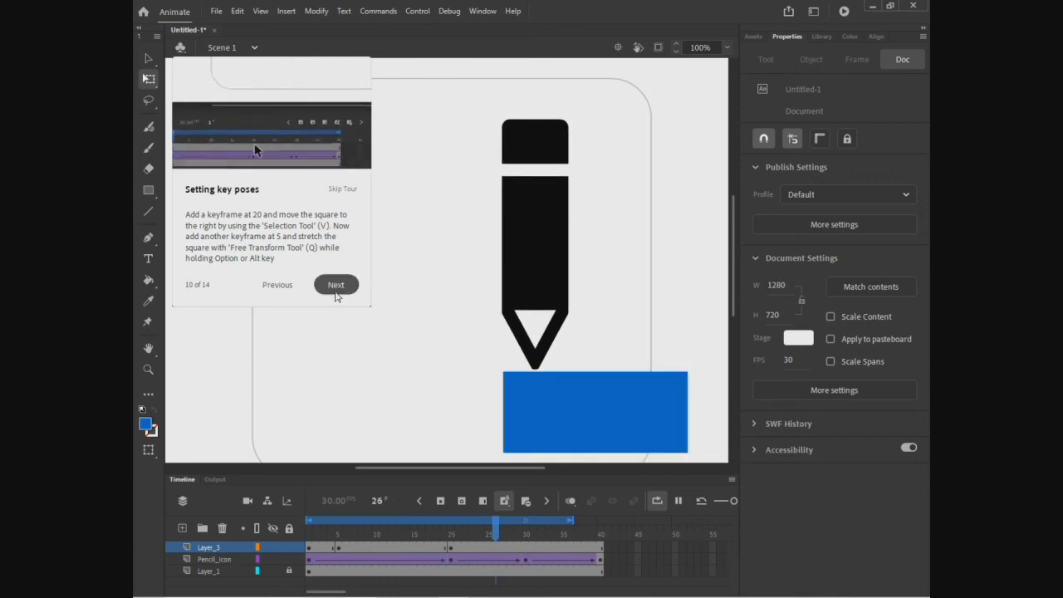
pyautogui.click(347, 289)
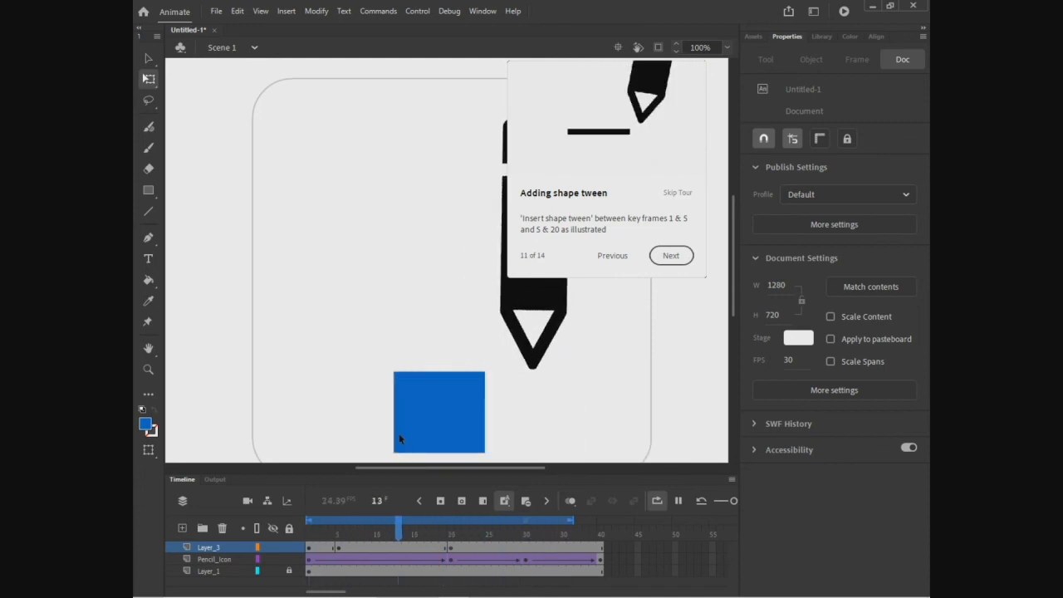
pyautogui.click(677, 500)
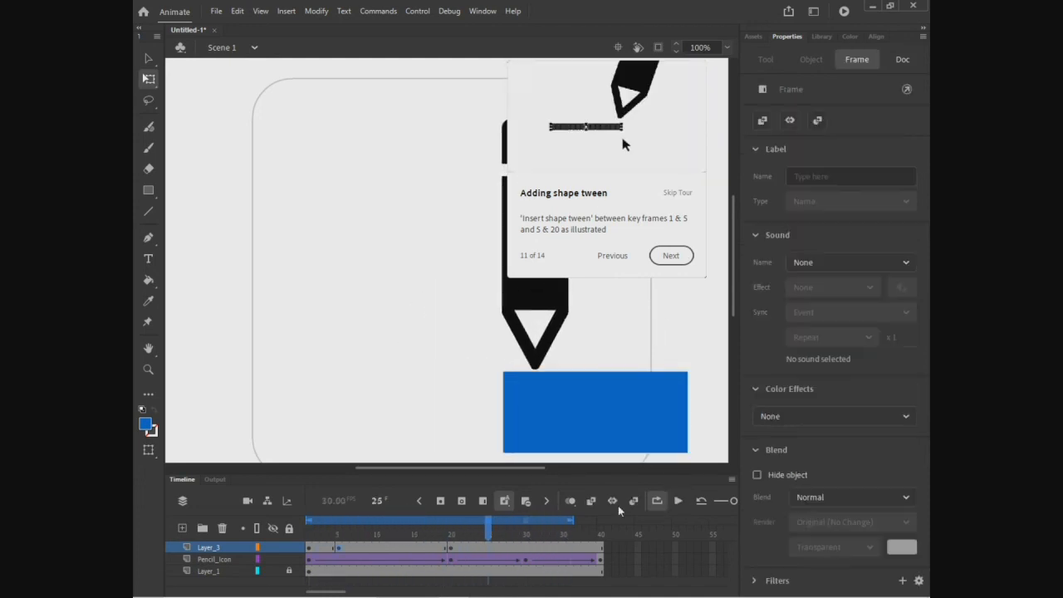
# On Layer_3, insert a shape tween between keyframes 1 and 5 and a classic tween between keyframes 5 and 20, converting the content to a symbol.
pyautogui.click(318, 552)
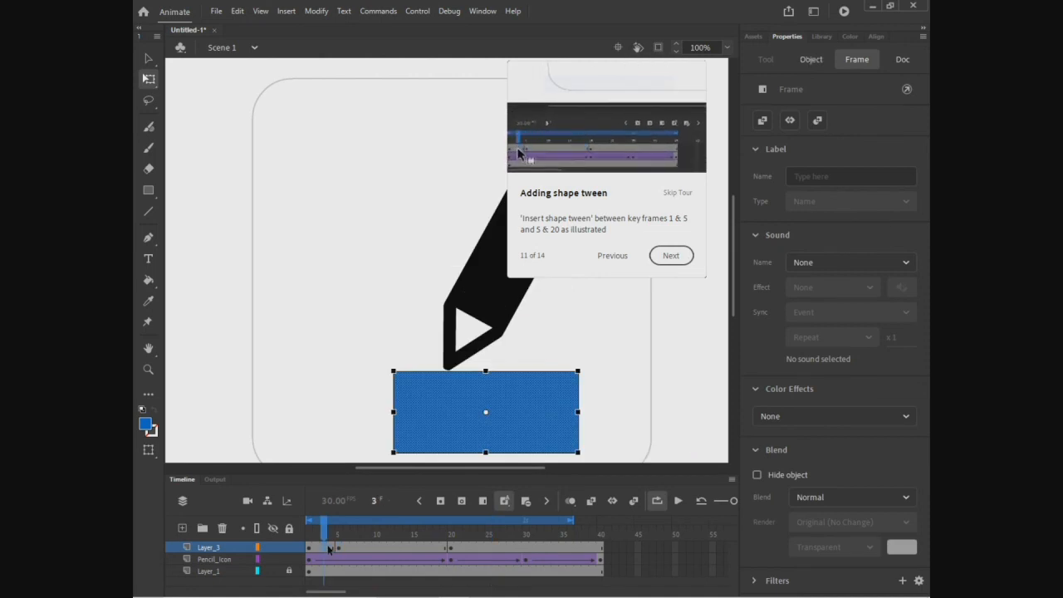
pyautogui.click(632, 503)
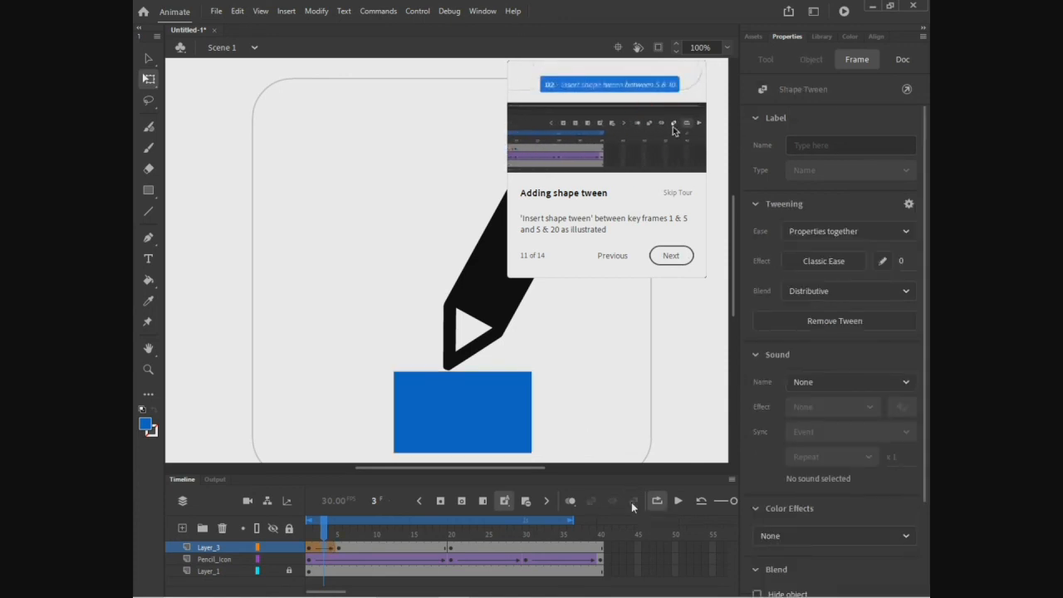
pyautogui.click(367, 548)
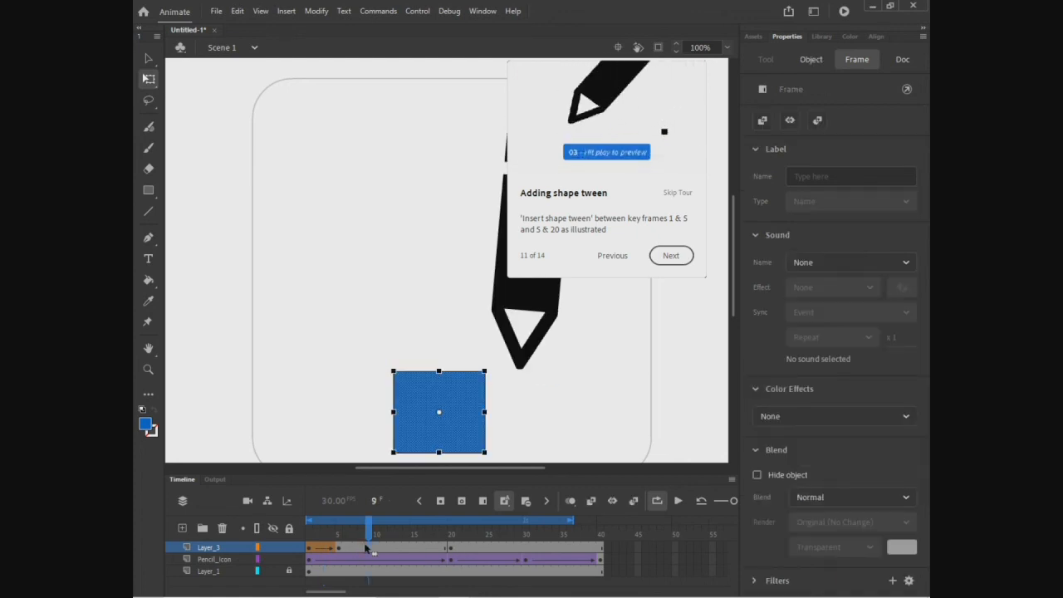
pyautogui.click(594, 502)
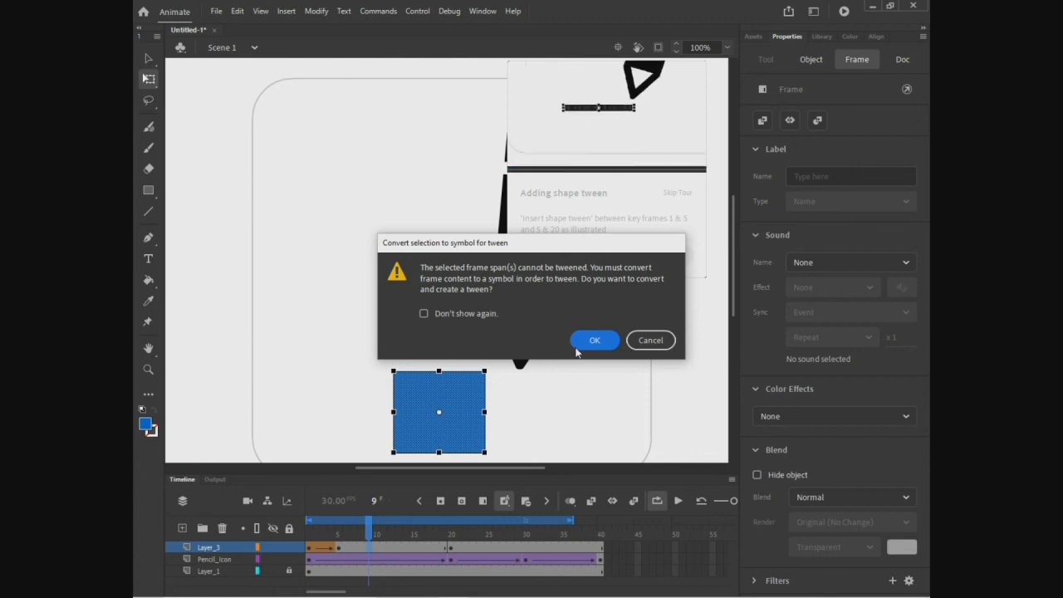
pyautogui.click(576, 348)
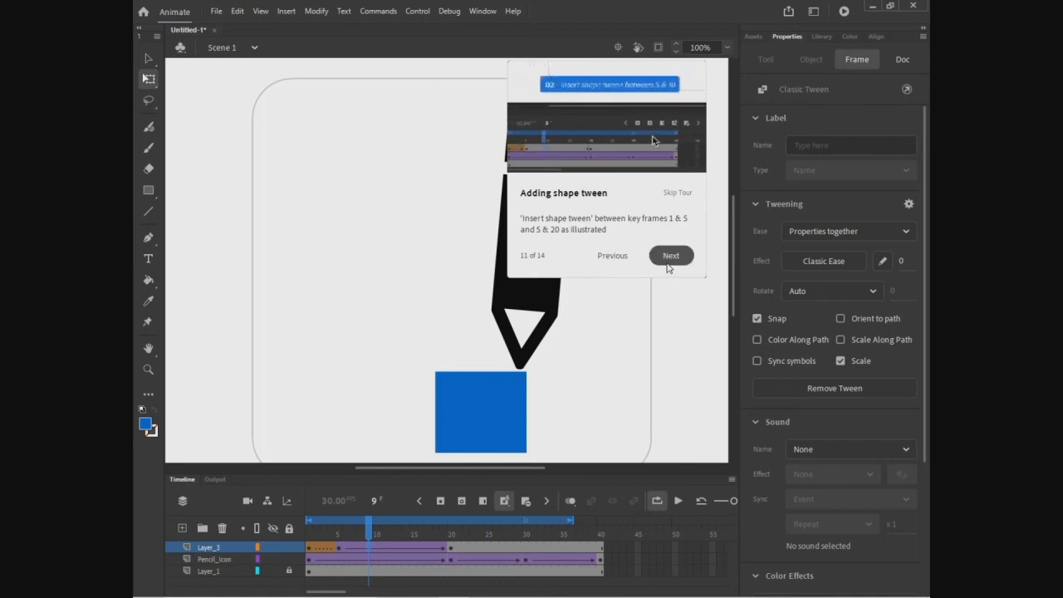
# Advance the tutorial to Tidying up and select frame 19 on Layer_3.
pyautogui.click(684, 262)
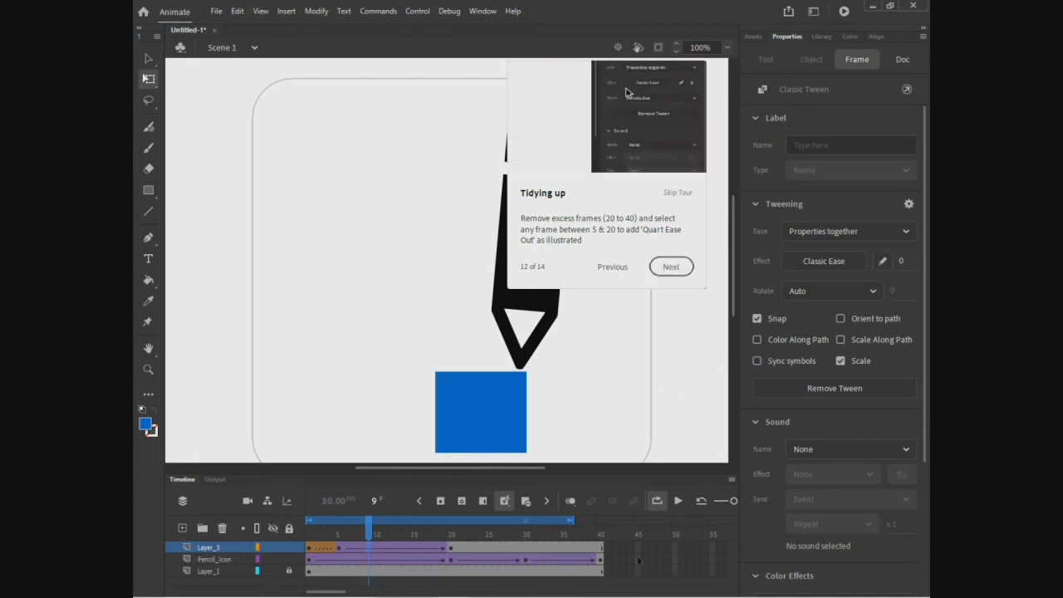
pyautogui.moveTo(449, 548); pyautogui.dragTo(438, 548)
pyautogui.click(446, 549)
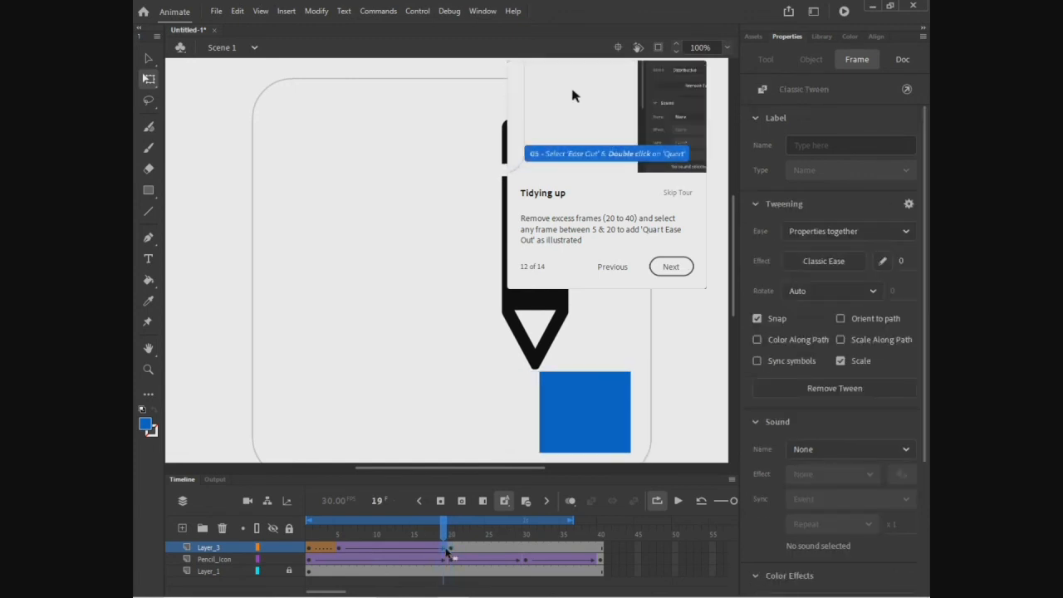